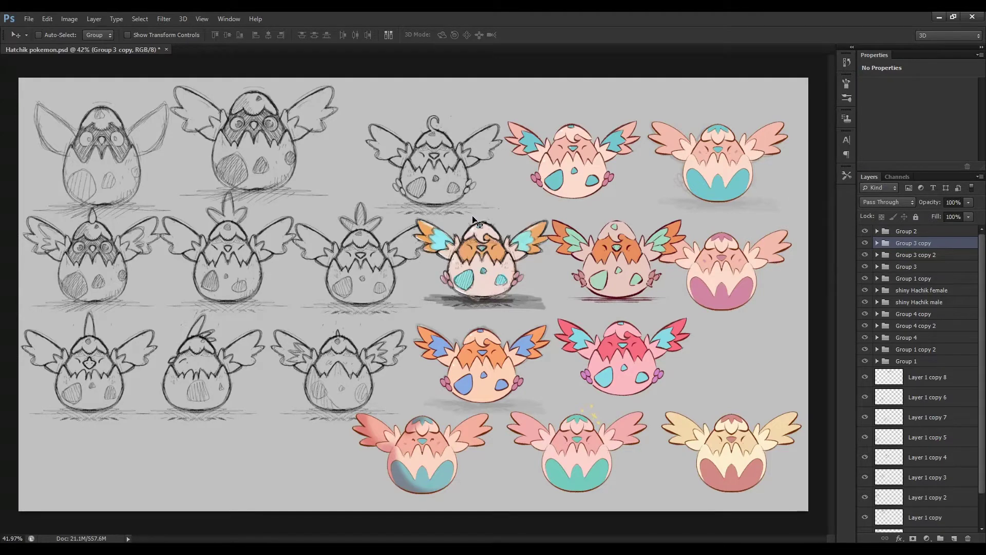
- Examine the two earliest pencil sketches of the winged egg creature in the top row, comparing their wings, faces and shell markings
scroll(475, 224, "down", 1)
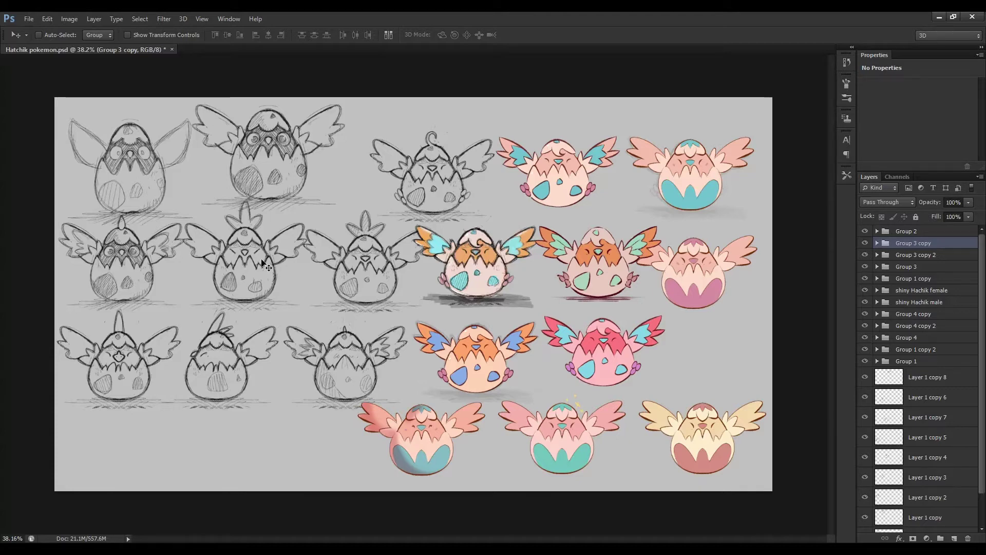
scroll(82, 131, "up", 1)
scroll(82, 131, "up", 4)
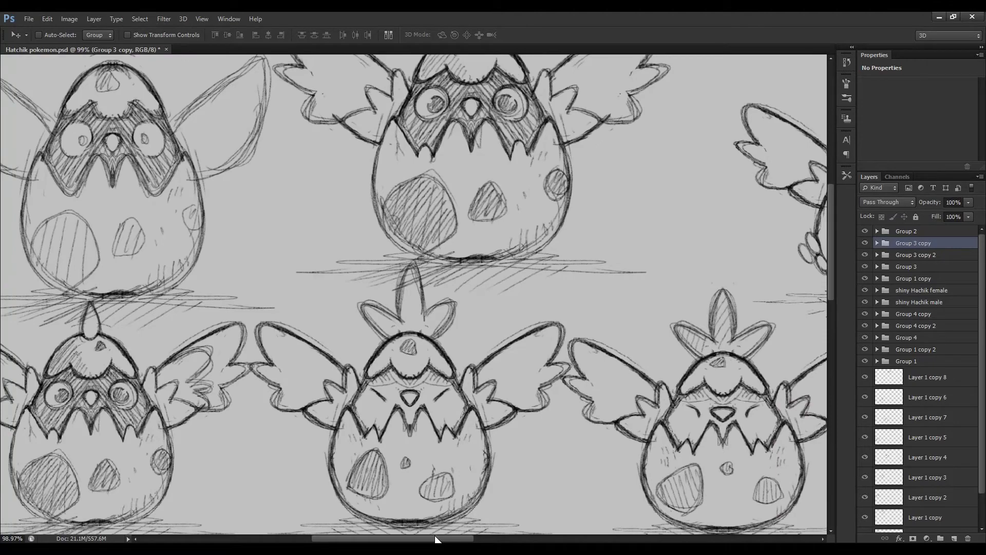
left_click_drag(435, 538, 416, 538)
scroll(372, 336, "down", 2)
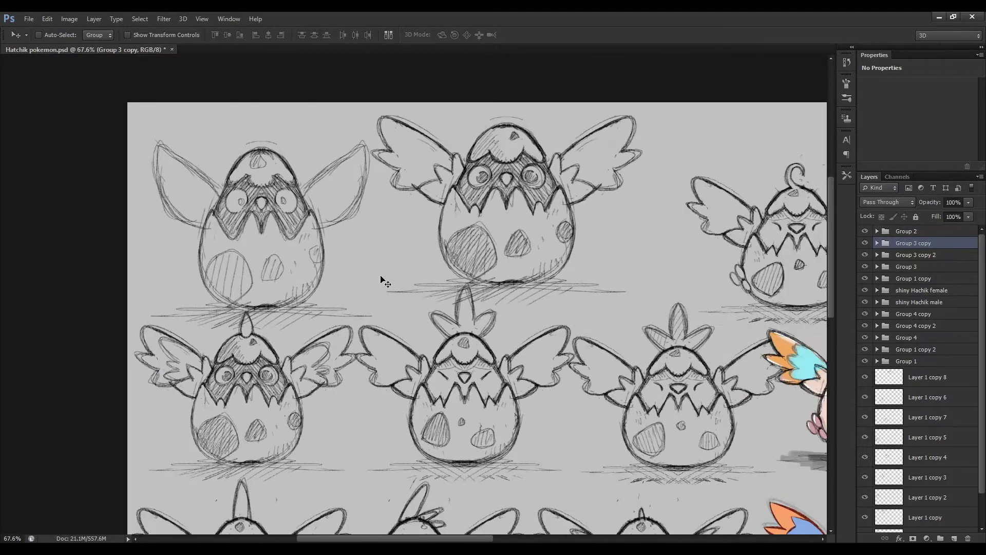
scroll(264, 150, "up", 1)
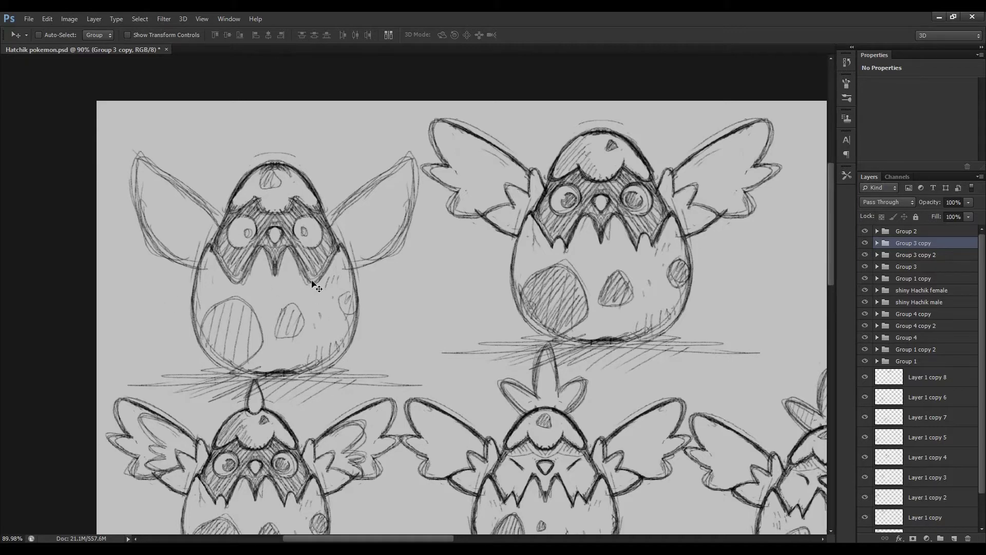
scroll(314, 285, "down", 4)
scroll(321, 281, "up", 4)
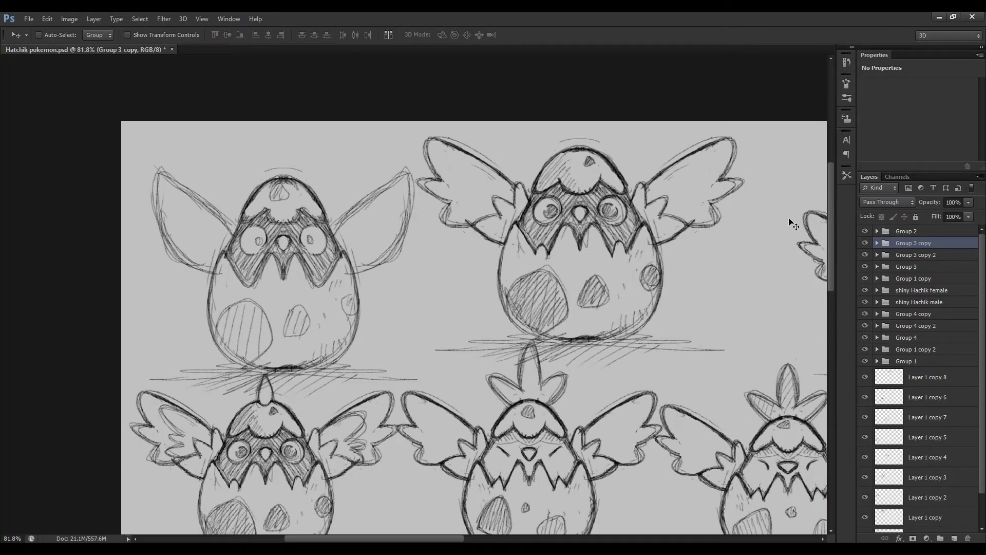
scroll(734, 191, "up", 2)
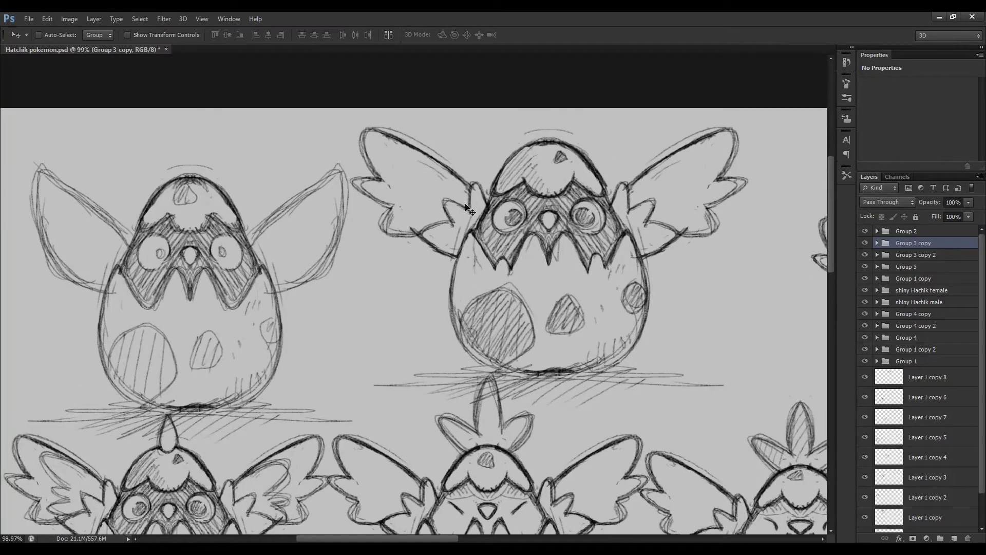
scroll(411, 288, "down", 1)
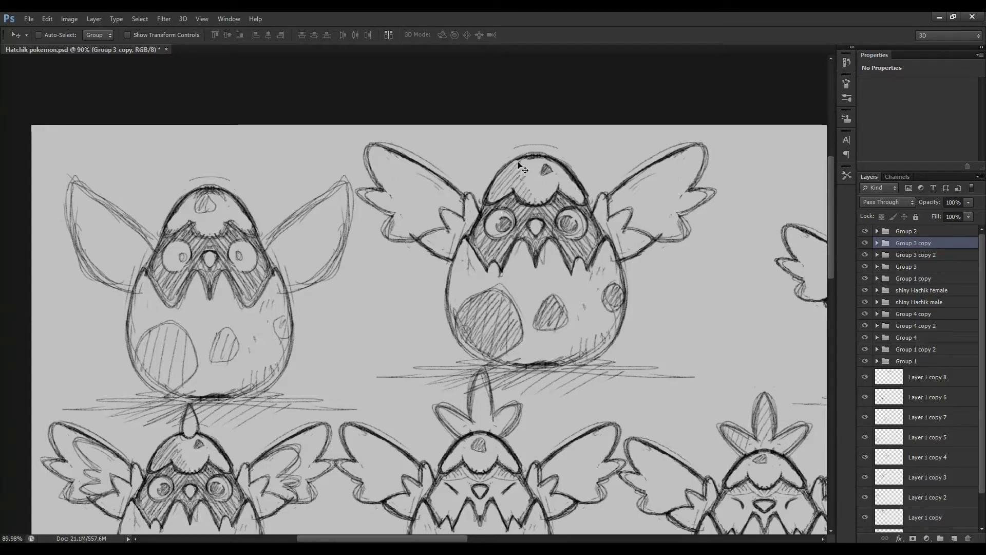
scroll(520, 166, "down", 3)
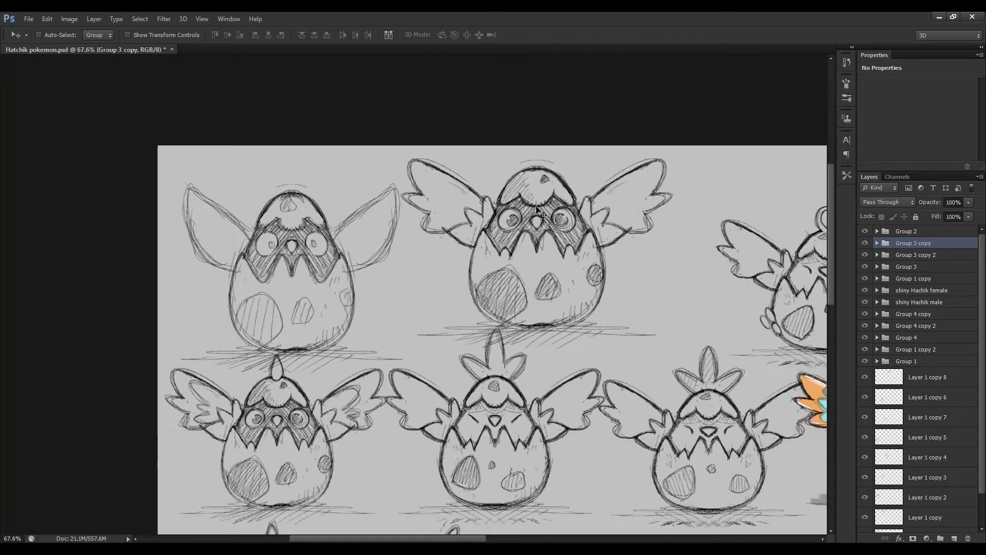
scroll(537, 210, "down", 2)
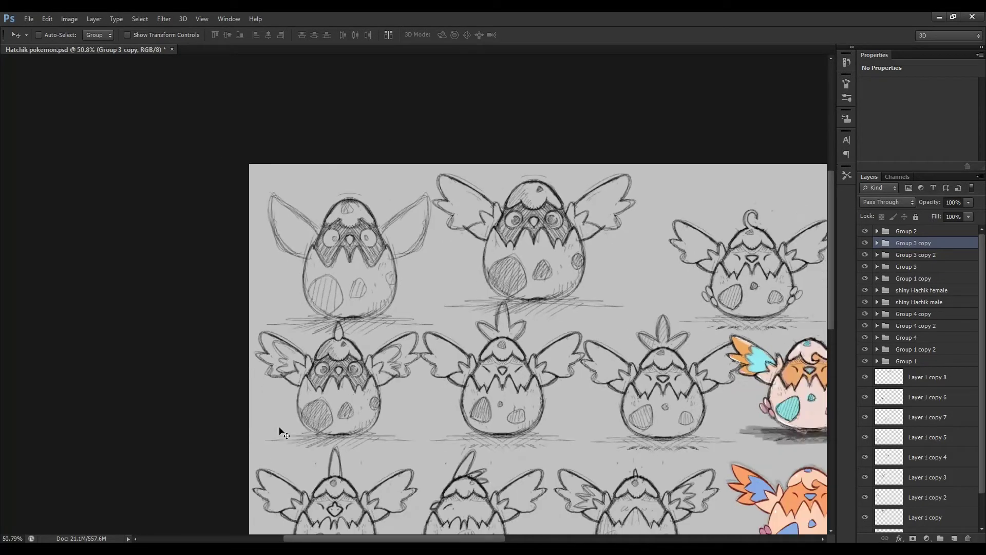
- Examine the second-row pencil sketches up close, comparing their head crests, wings, facial expressions and shell spots
scroll(314, 424, "up", 3)
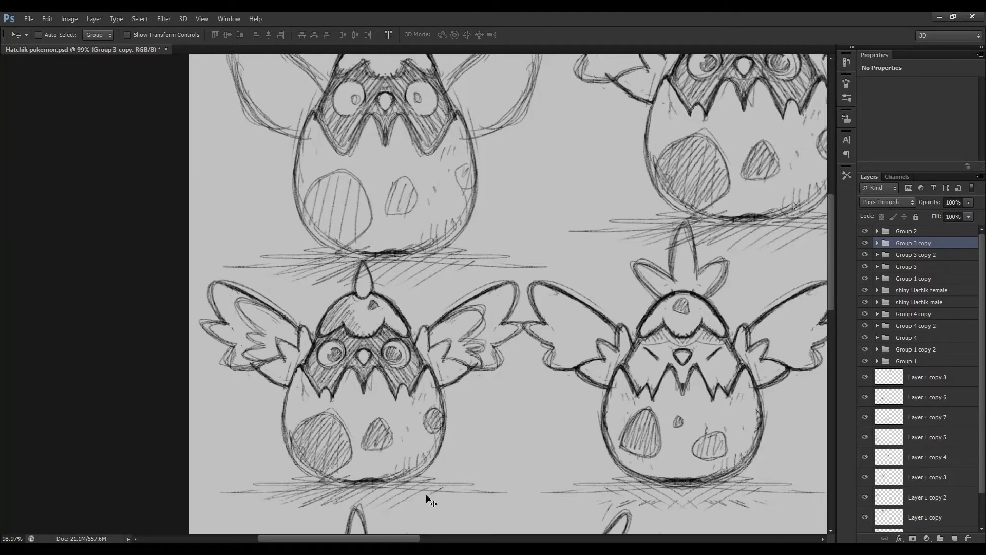
left_click_drag(410, 540, 465, 536)
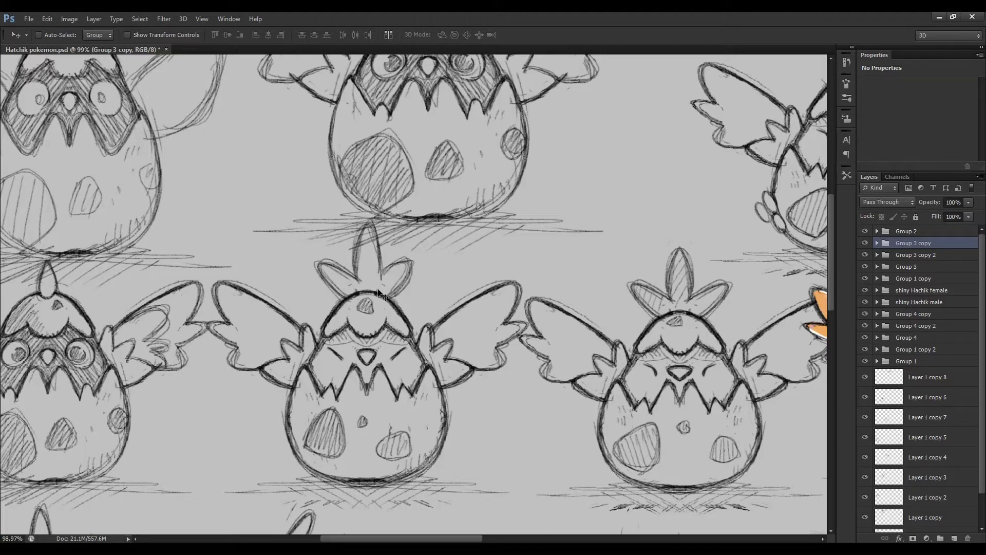
scroll(453, 354, "down", 3)
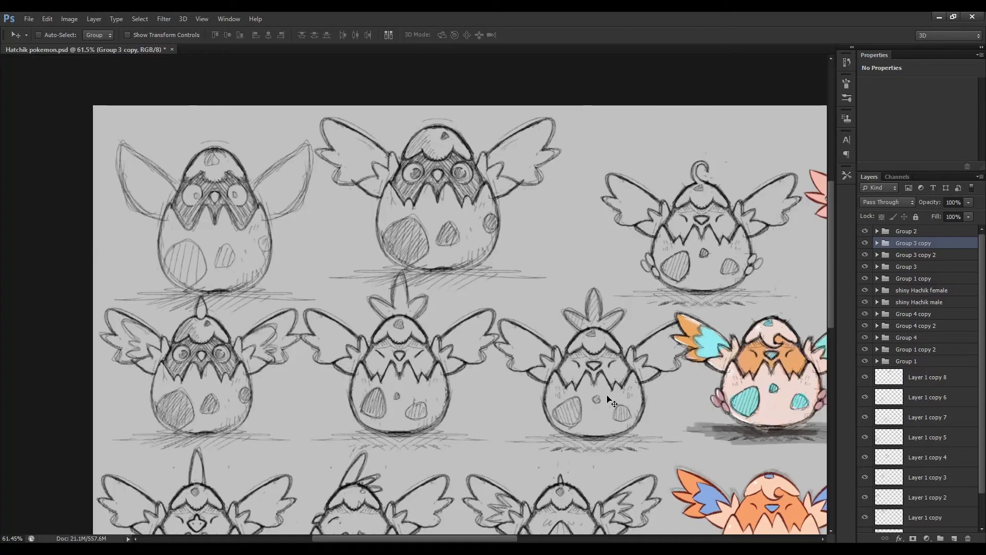
scroll(656, 395, "up", 2)
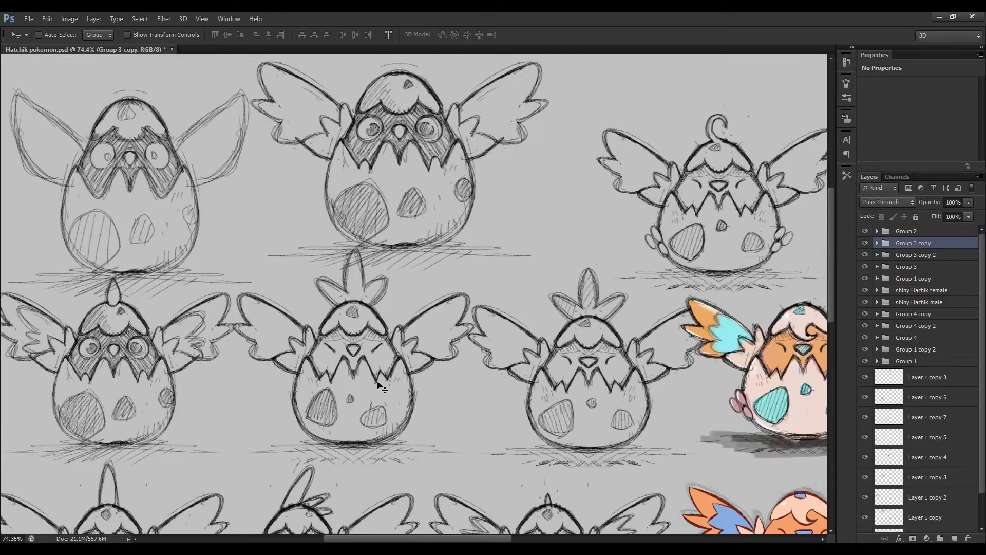
scroll(382, 387, "up", 1)
scroll(382, 387, "down", 2)
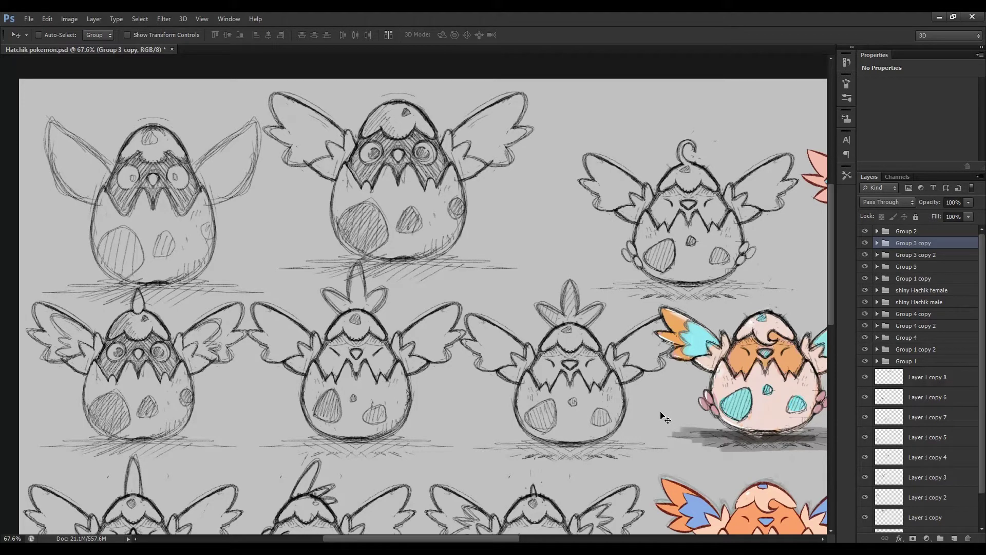
scroll(652, 385, "up", 3)
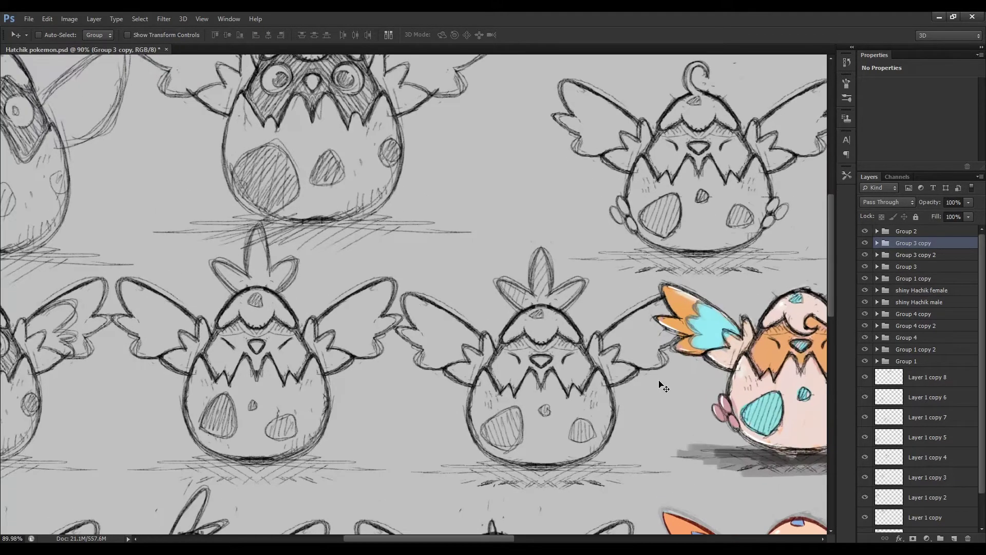
scroll(640, 395, "up", 2)
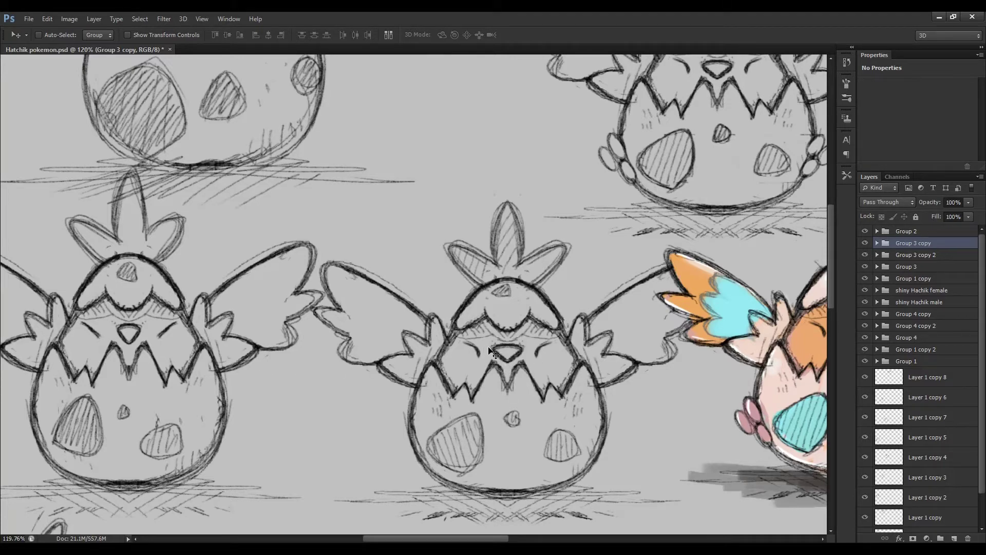
scroll(527, 344, "down", 1)
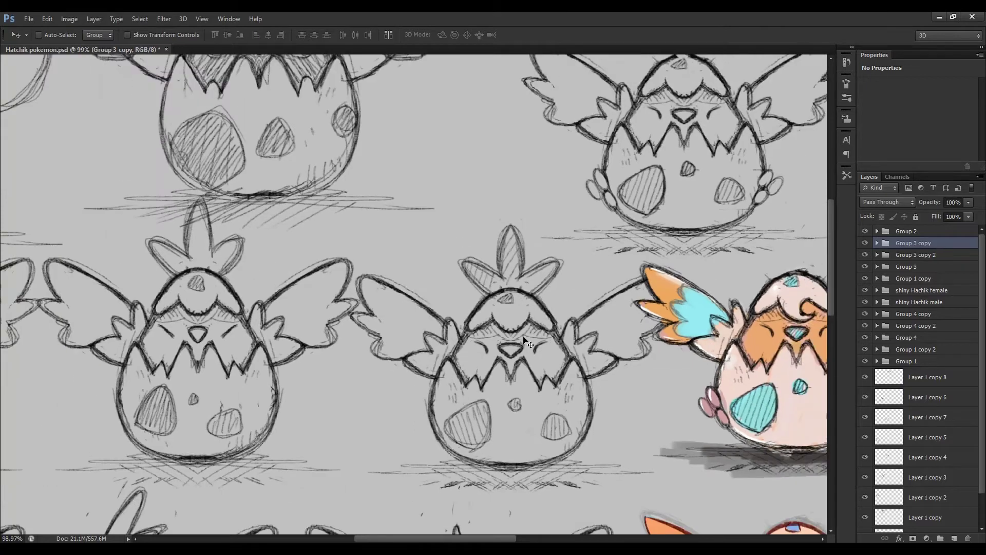
scroll(546, 365, "down", 3)
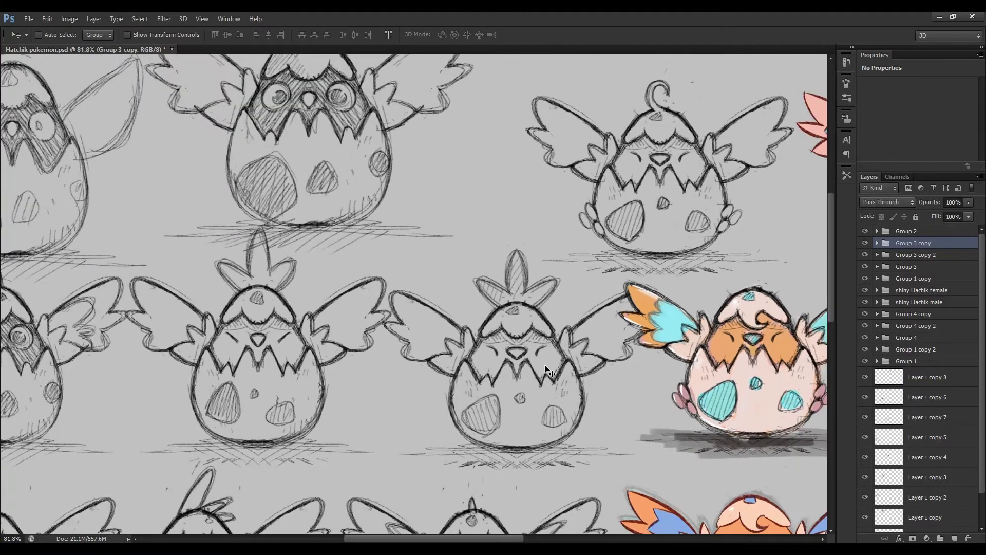
scroll(546, 367, "down", 1)
scroll(546, 367, "down", 1)
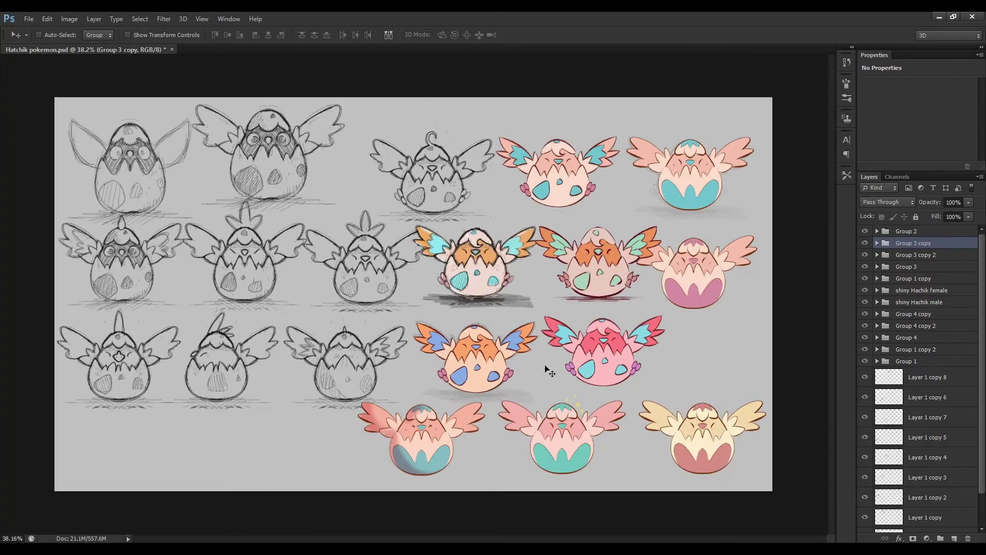
- Inspect the three pencil sketches in the third row, comparing the front, turned-head and tilted-back head poses
scroll(82, 388, "up", 3)
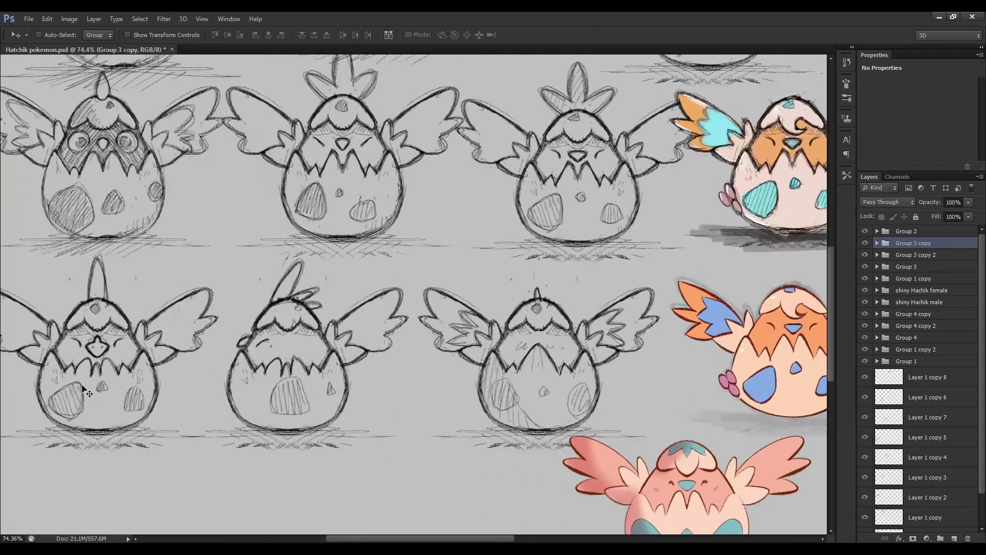
scroll(341, 432, "up", 1)
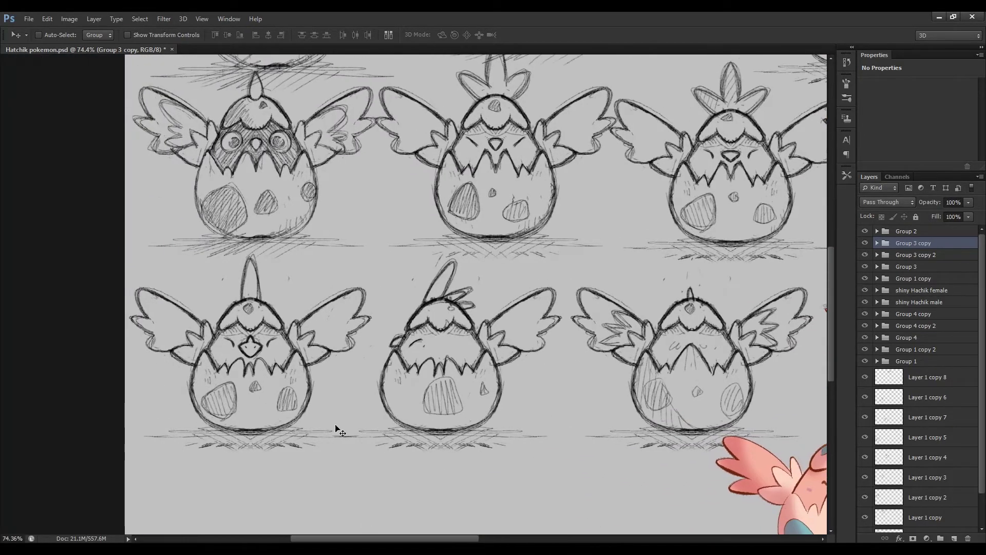
scroll(290, 336, "up", 1)
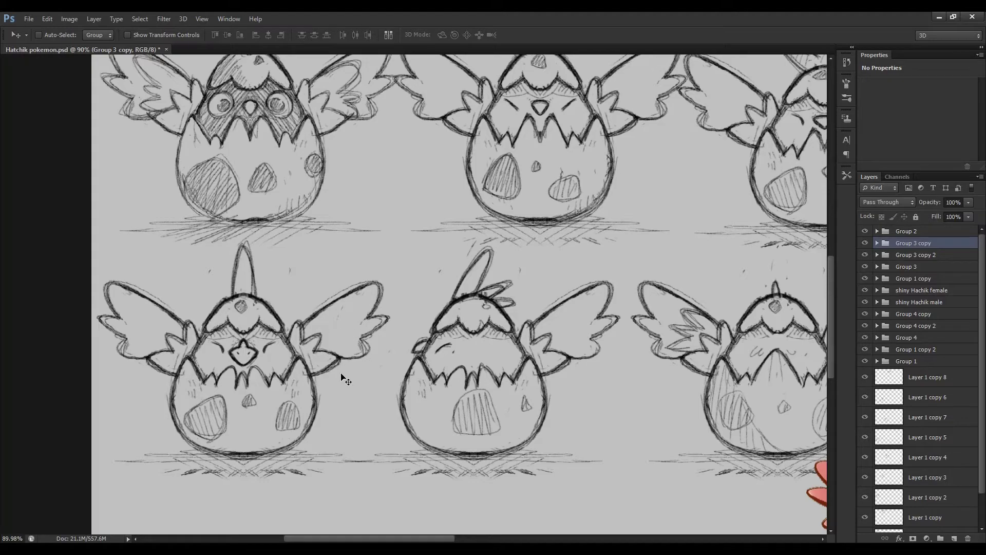
key("h")
left_click_drag(346, 380, 765, 380)
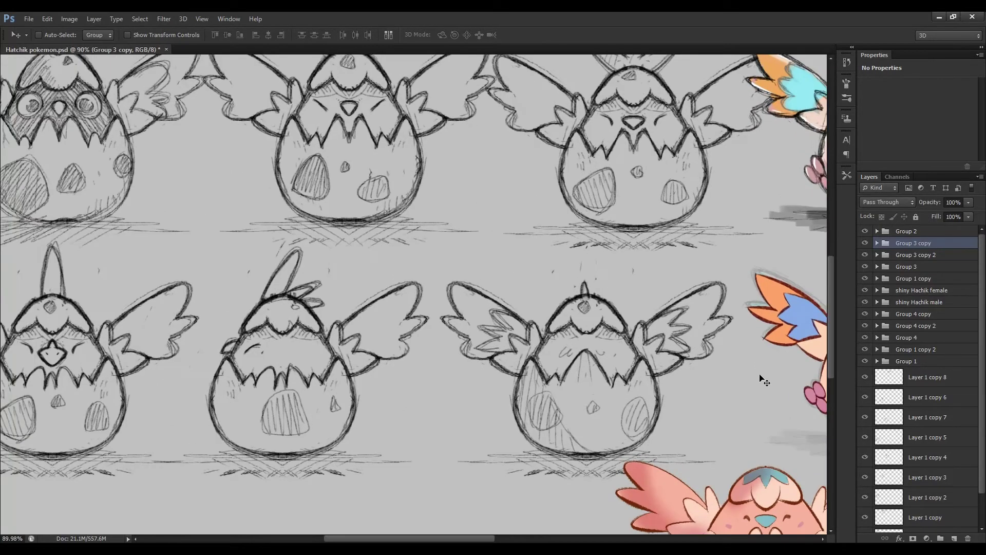
scroll(740, 375, "up", 1)
left_click_drag(464, 540, 490, 540)
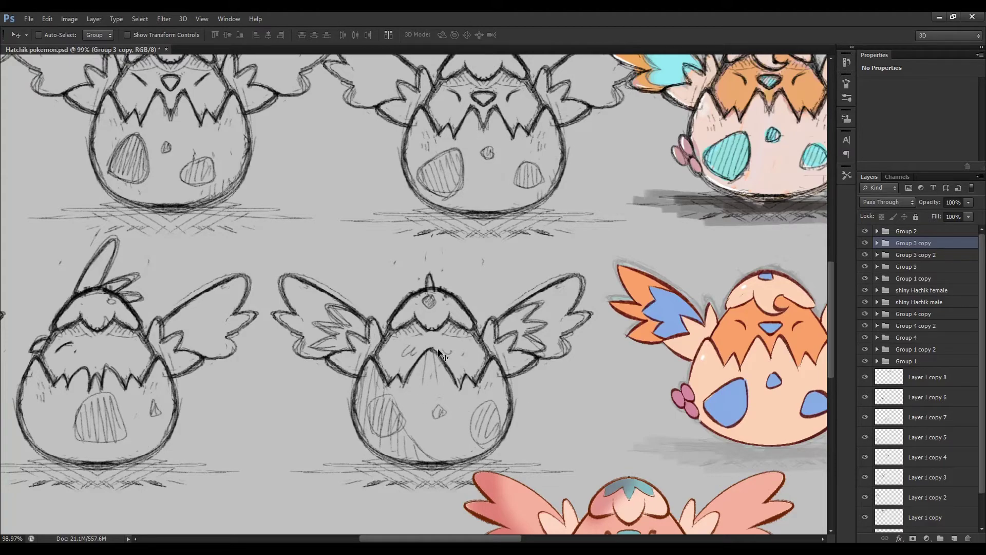
scroll(443, 355, "down", 6)
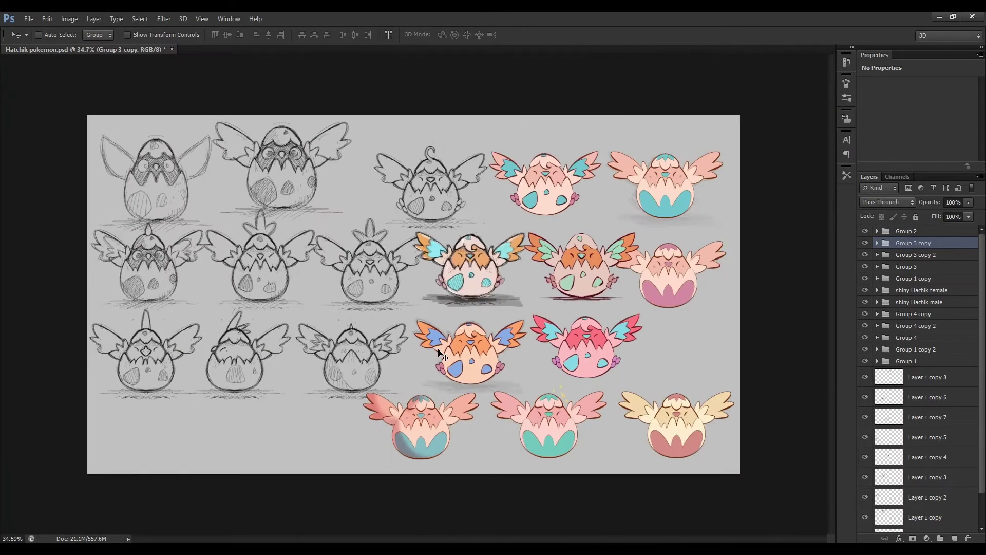
- Examine the curl-topped pencil sketch and compare it with the orange-and-cyan coloured version below it
scroll(497, 123, "up", 1)
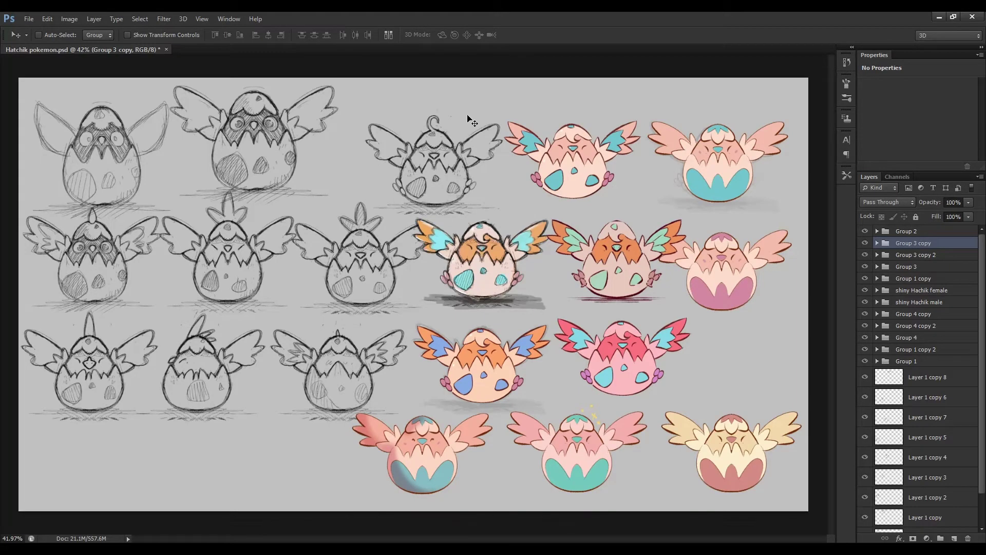
scroll(462, 118, "up", 3)
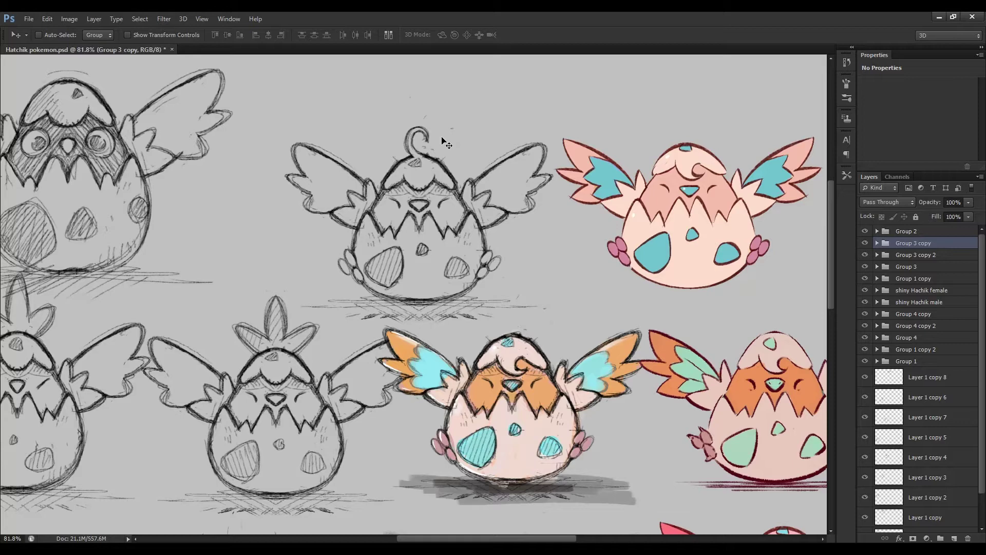
scroll(446, 193, "up", 1)
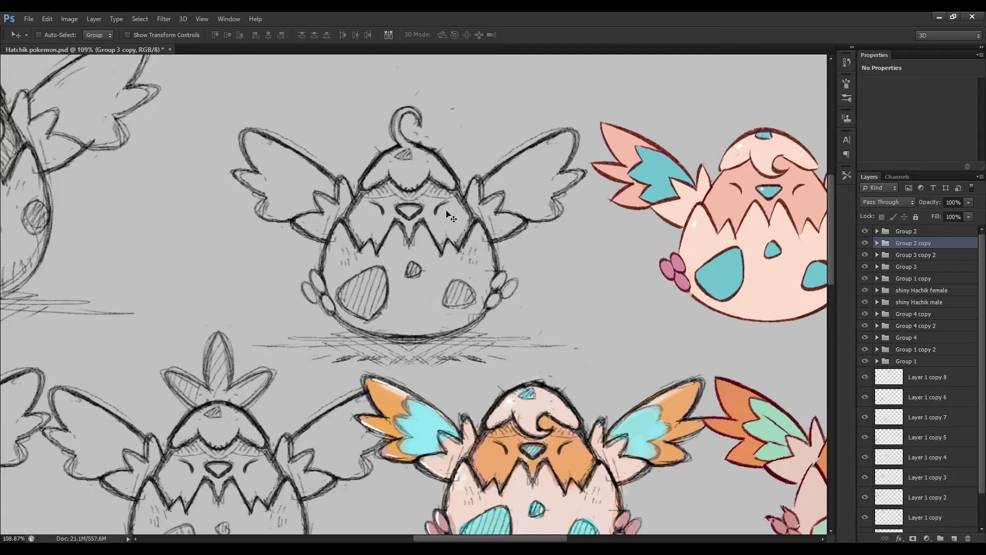
scroll(447, 214, "down", 1)
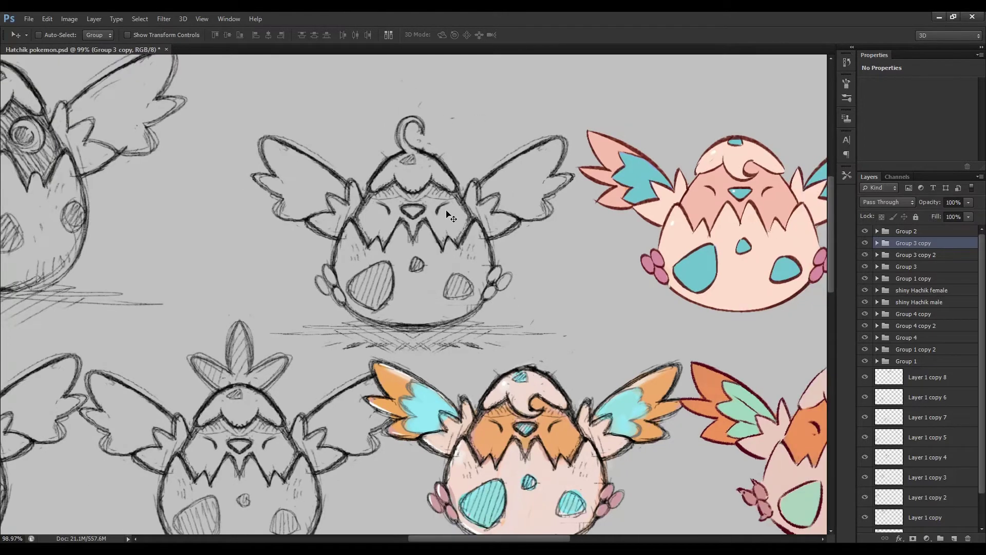
scroll(447, 215, "down", 3)
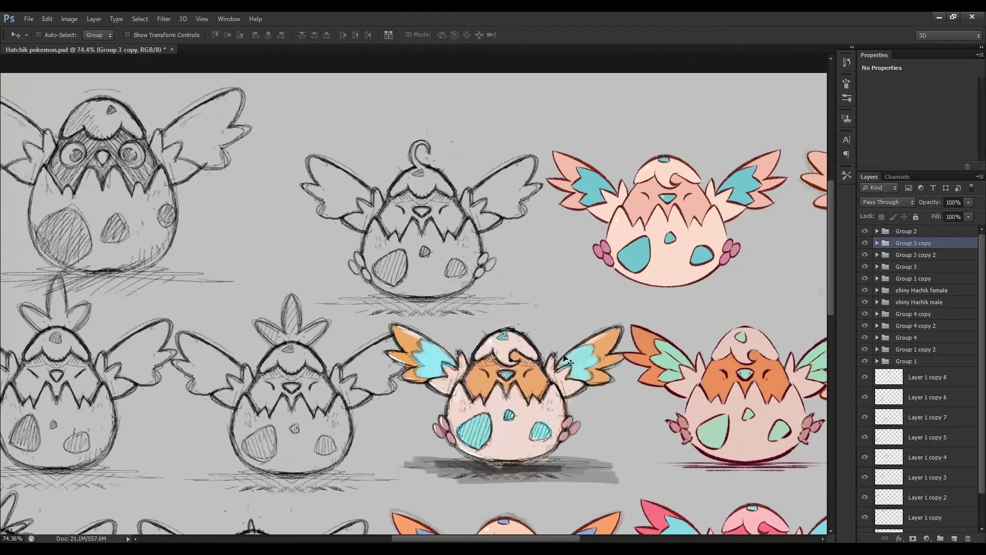
scroll(640, 464, "up", 2)
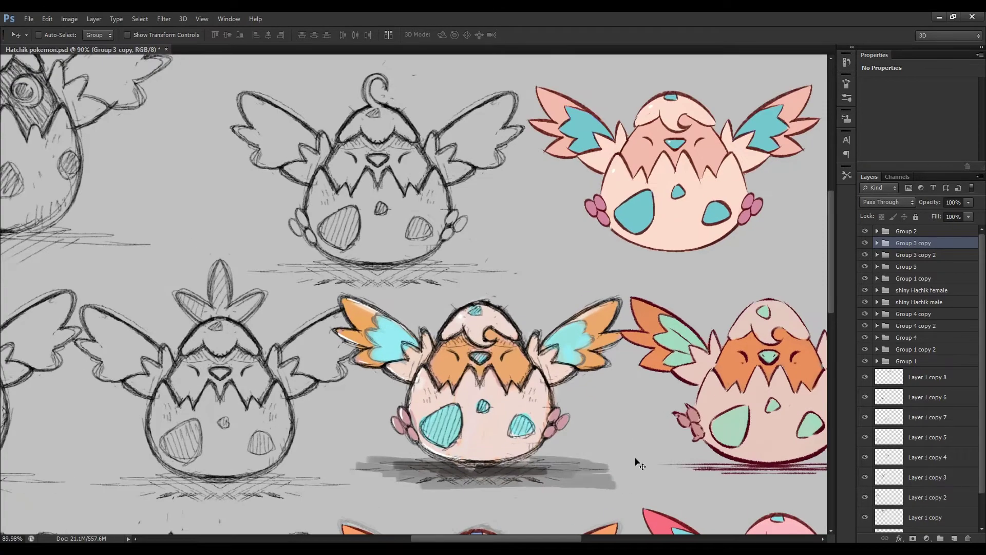
scroll(534, 455, "up", 2)
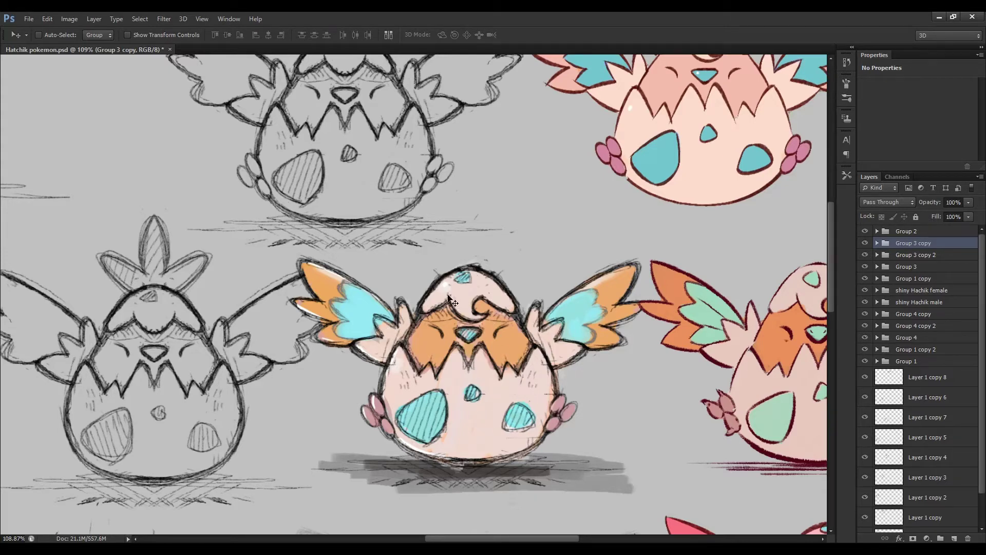
scroll(506, 315, "down", 3)
scroll(572, 267, "up", 2)
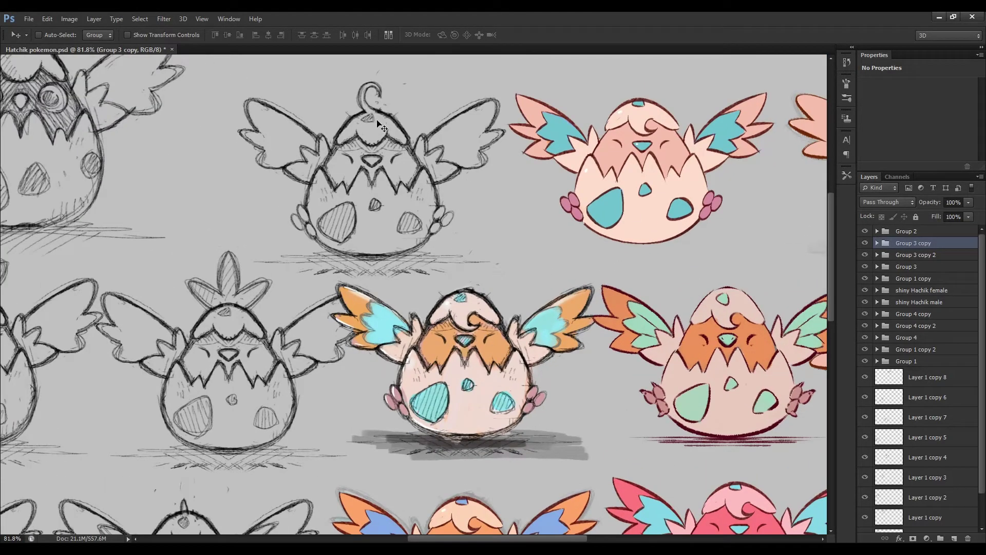
scroll(518, 335, "up", 1)
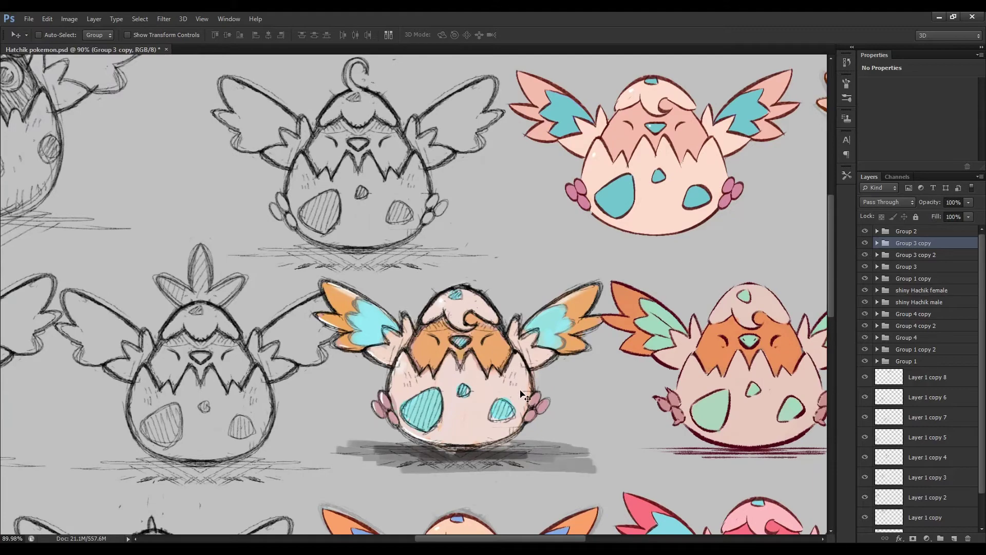
scroll(524, 394, "up", 1)
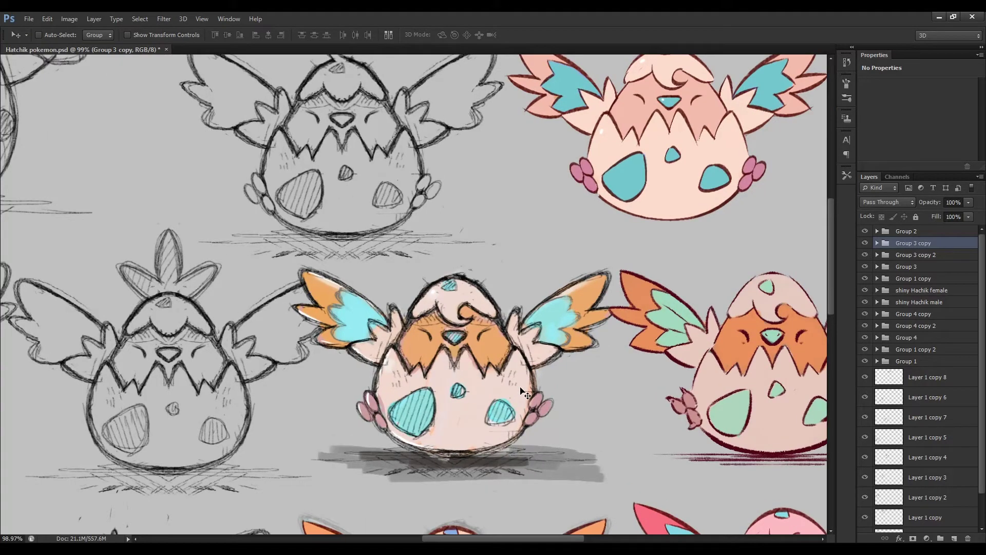
- Examine the third-row orange-and-blue coloured version up close and compare it with the neighbouring pink-and-cyan variation
scroll(524, 393, "down", 10)
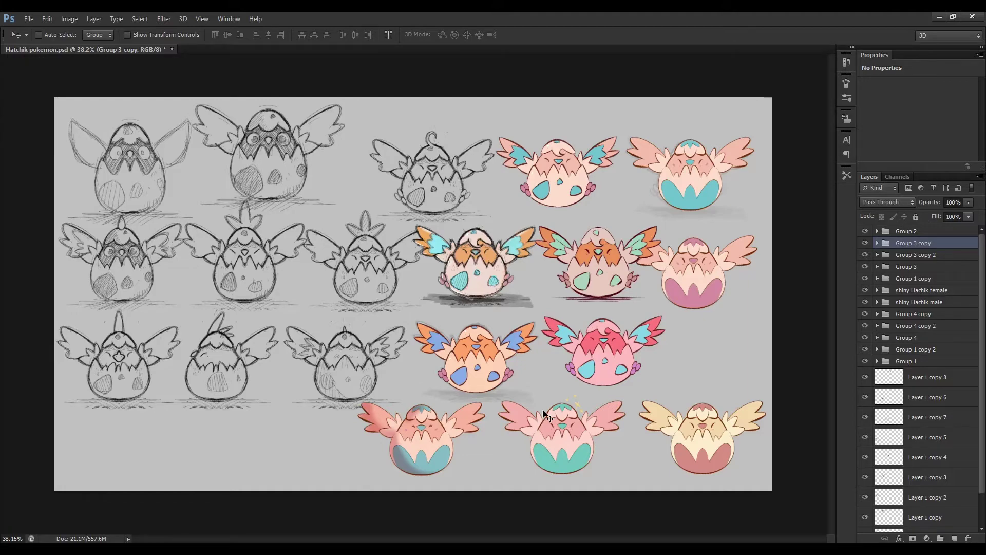
scroll(565, 324, "up", 3)
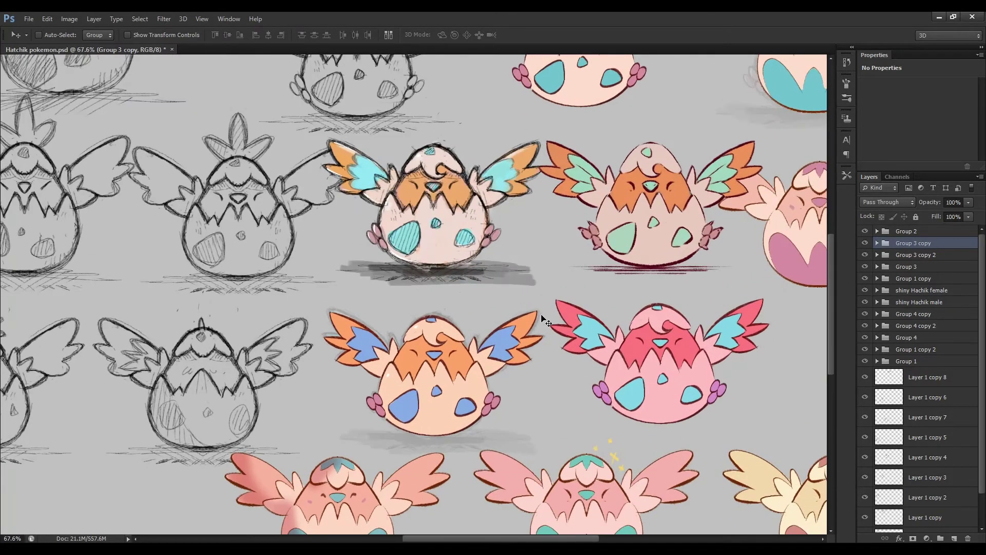
scroll(546, 317, "down", 1)
scroll(591, 362, "up", 1)
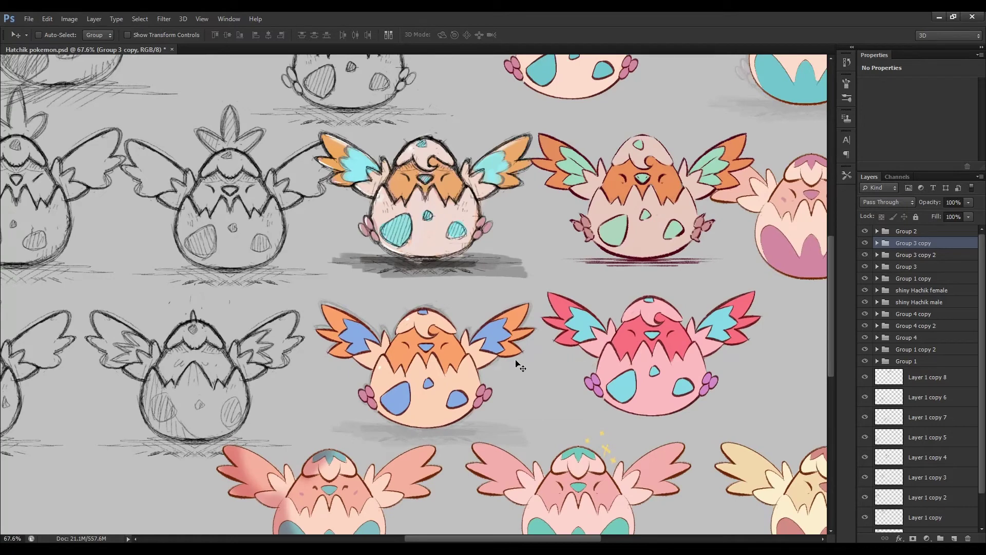
scroll(691, 187, "up", 1)
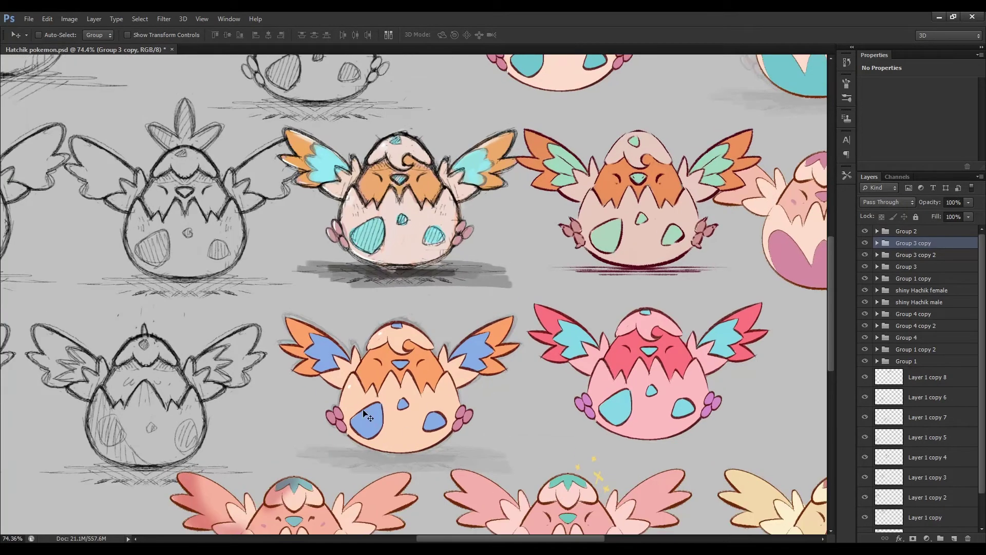
scroll(398, 377, "up", 3)
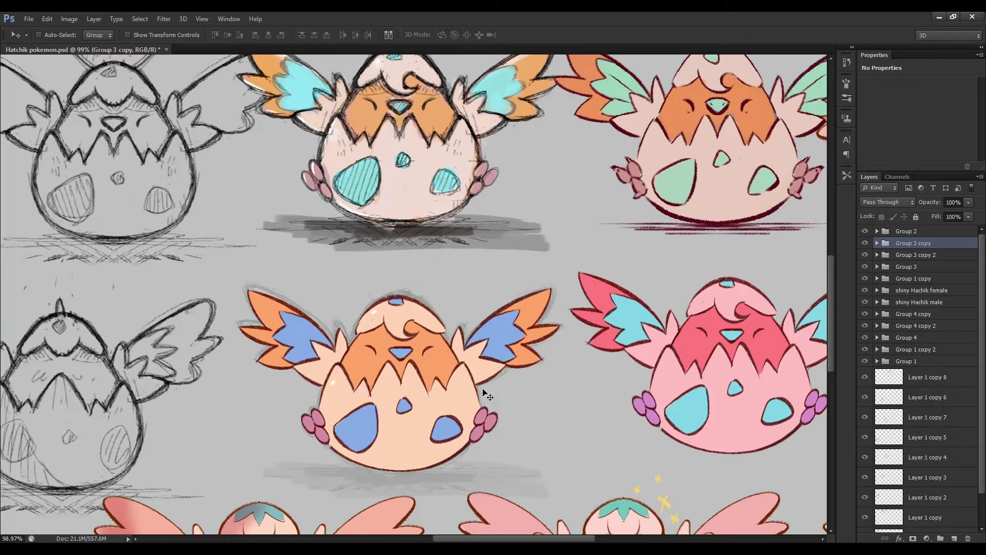
scroll(465, 380, "down", 1)
scroll(465, 379, "down", 1)
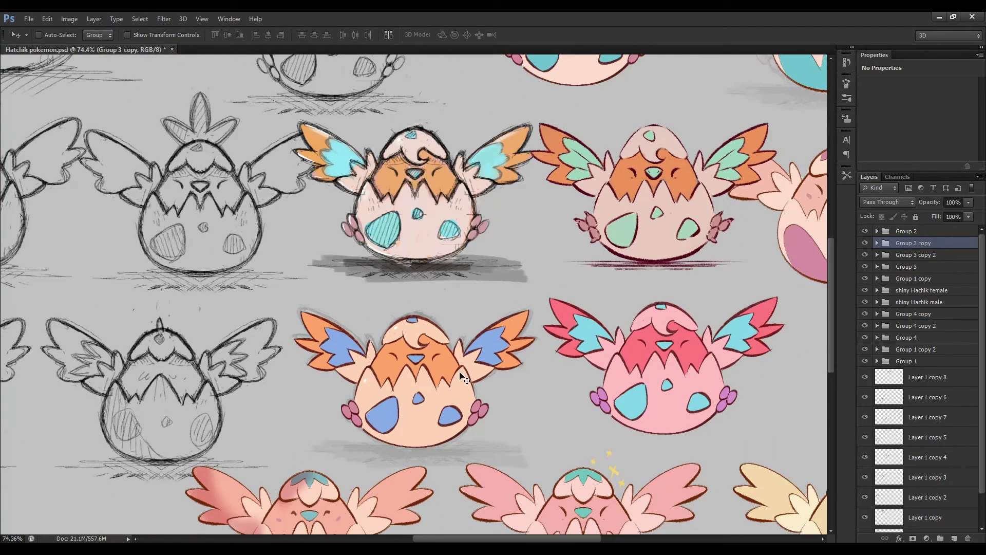
scroll(731, 424, "up", 1)
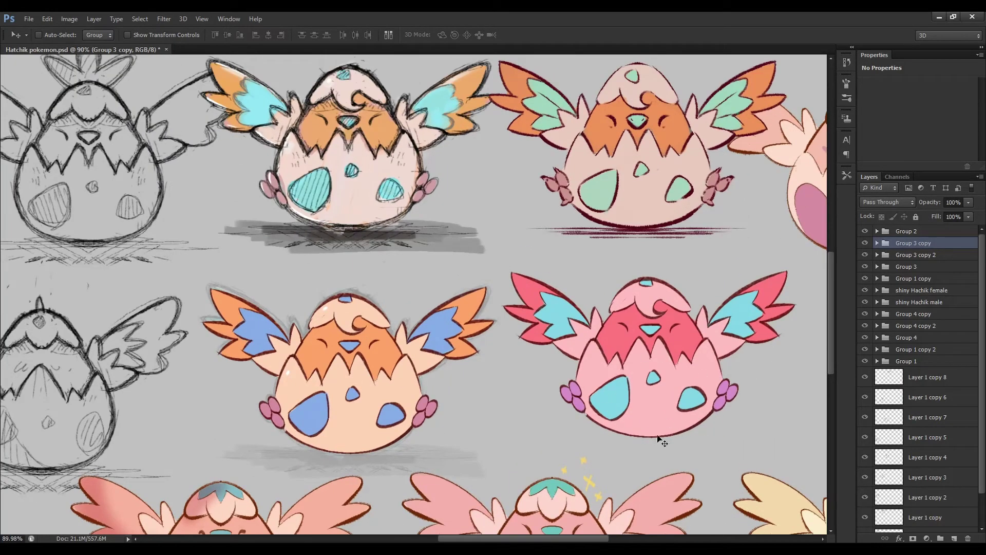
- Move the pink-and-cyan variation slightly down so it lines up with the orange-and-blue version beside it
scroll(626, 373, "down", 8)
scroll(638, 339, "up", 5)
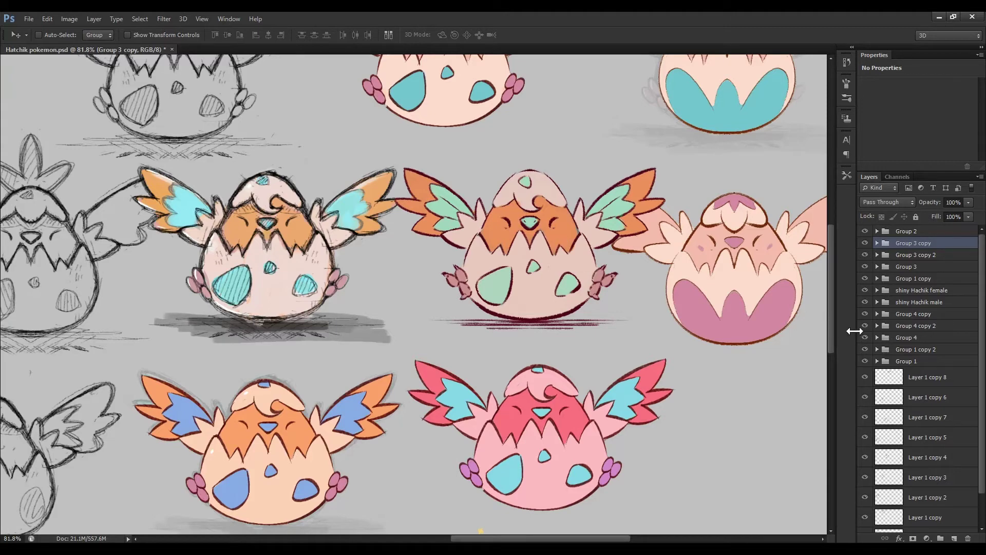
scroll(829, 324, "right", 3)
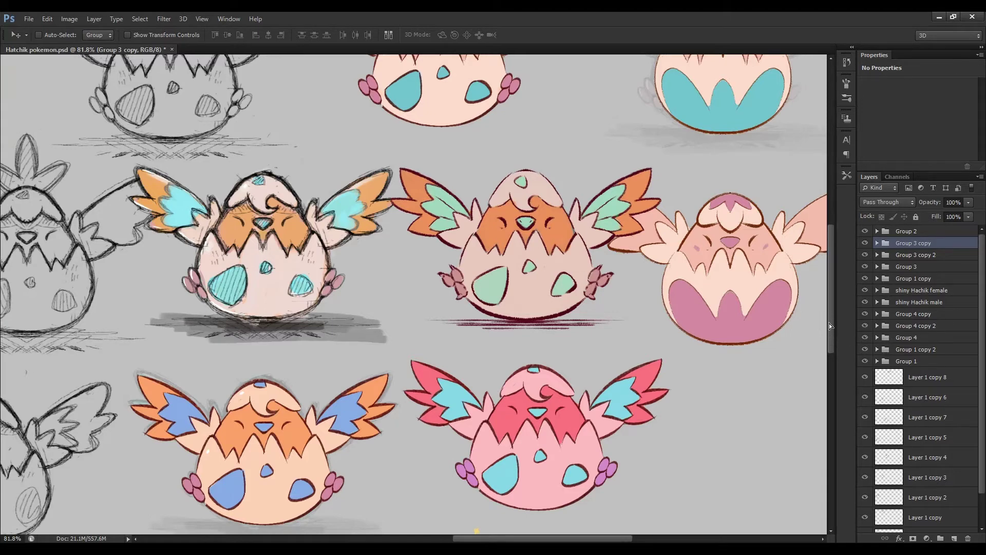
left_click_drag(527, 430, 520, 446)
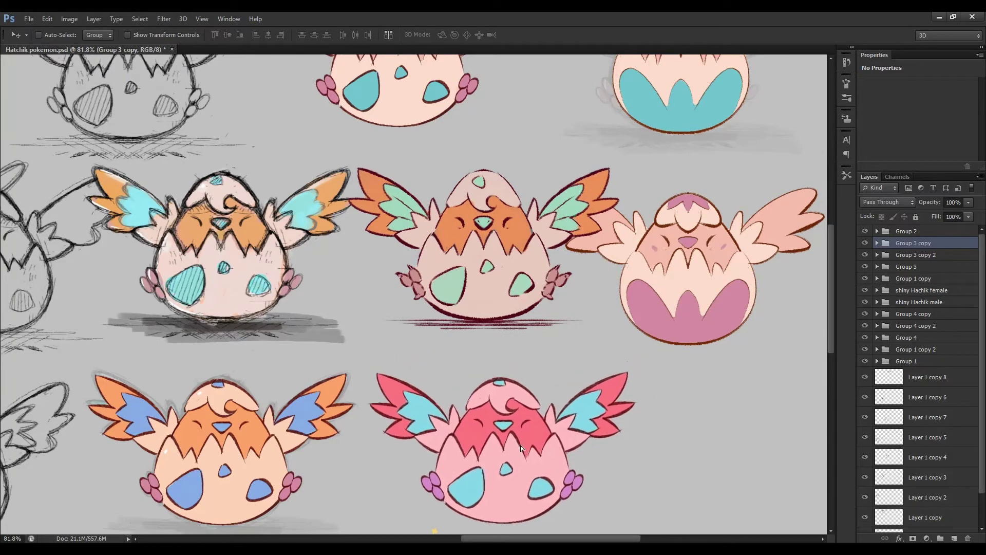
- Inspect the orange-and-mint variation in the second row, including its wings, shell spots and side flowers
left_click_drag(830, 334, 830, 321)
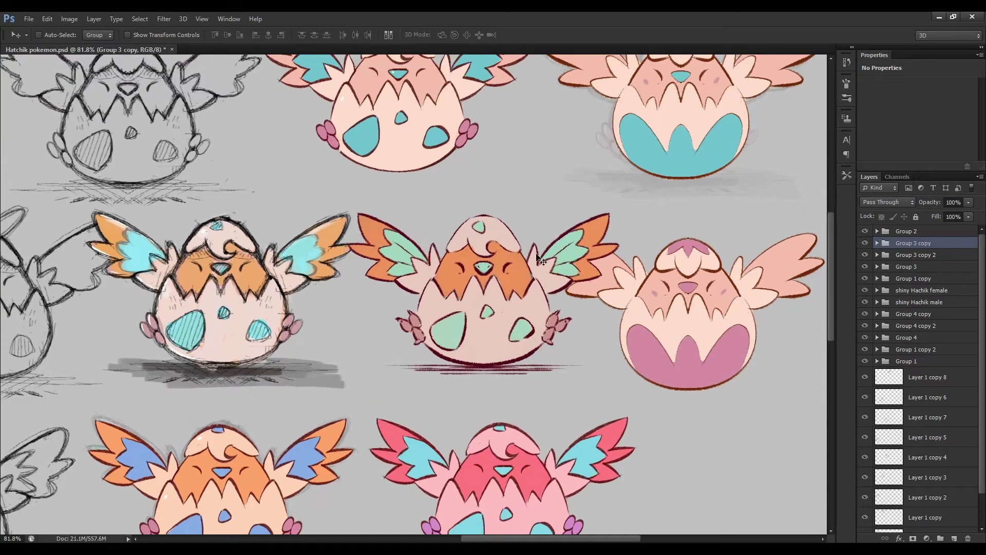
scroll(537, 281, "up", 2)
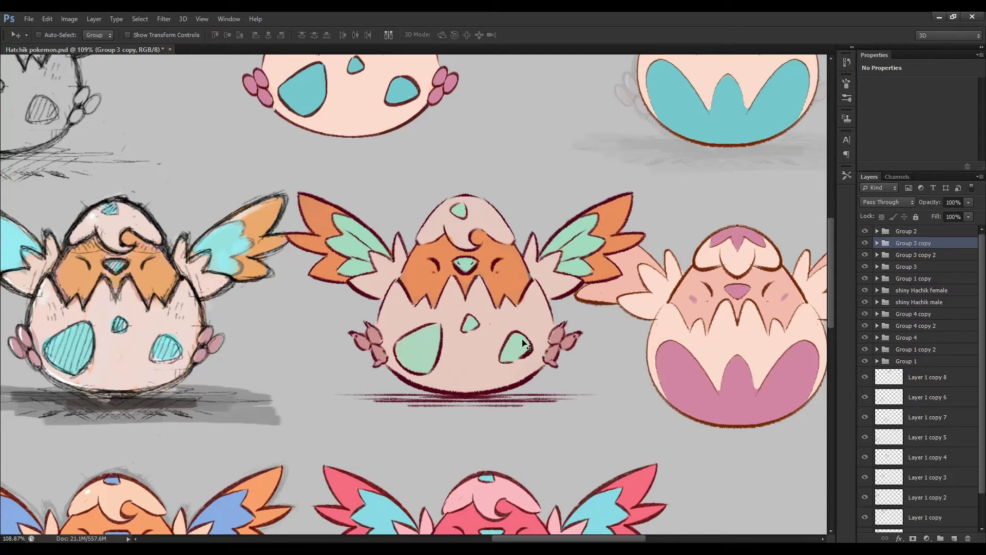
scroll(524, 343, "down", 2)
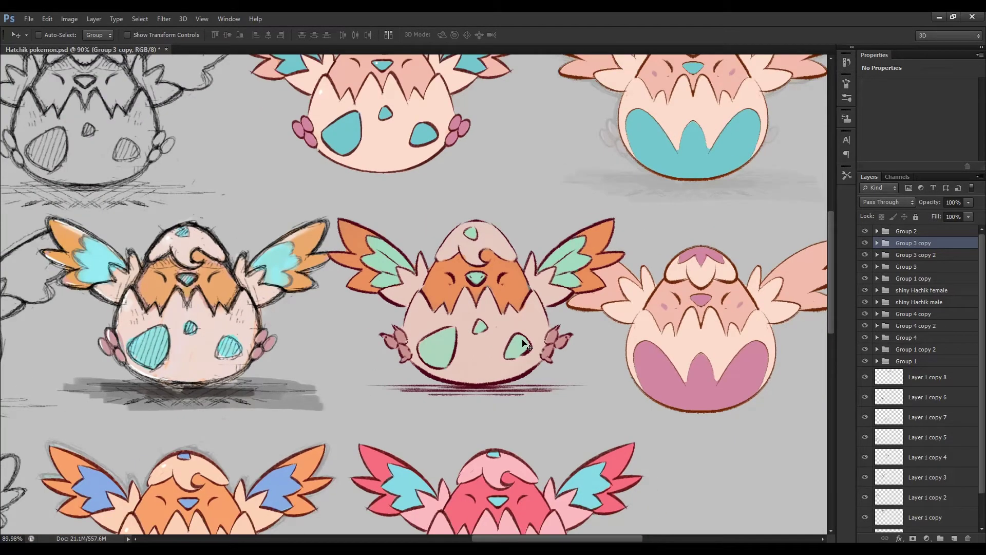
- Examine the peach-and-teal spotted version in the top row, with its curl and two-tone wings
scroll(526, 346, "down", 4)
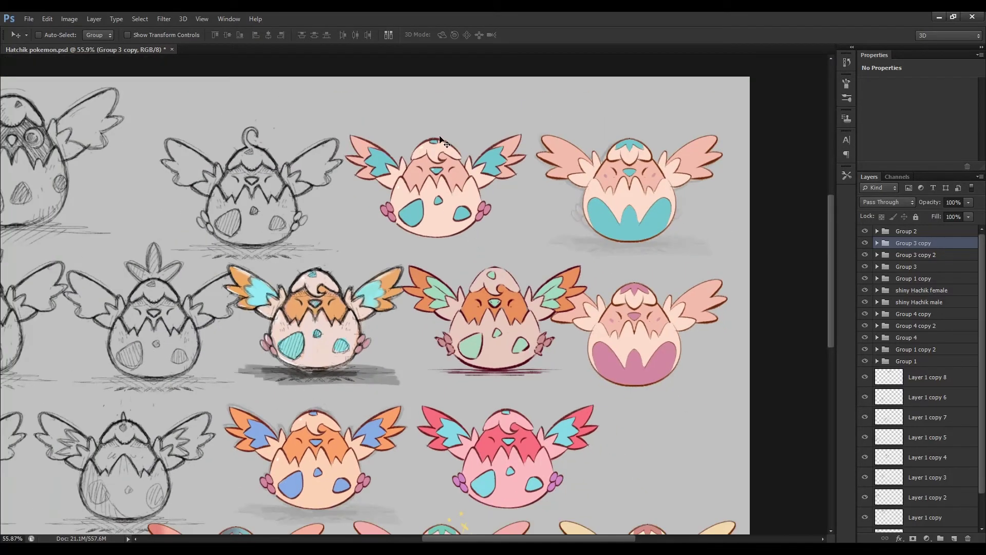
scroll(445, 143, "up", 3)
scroll(440, 156, "up", 2)
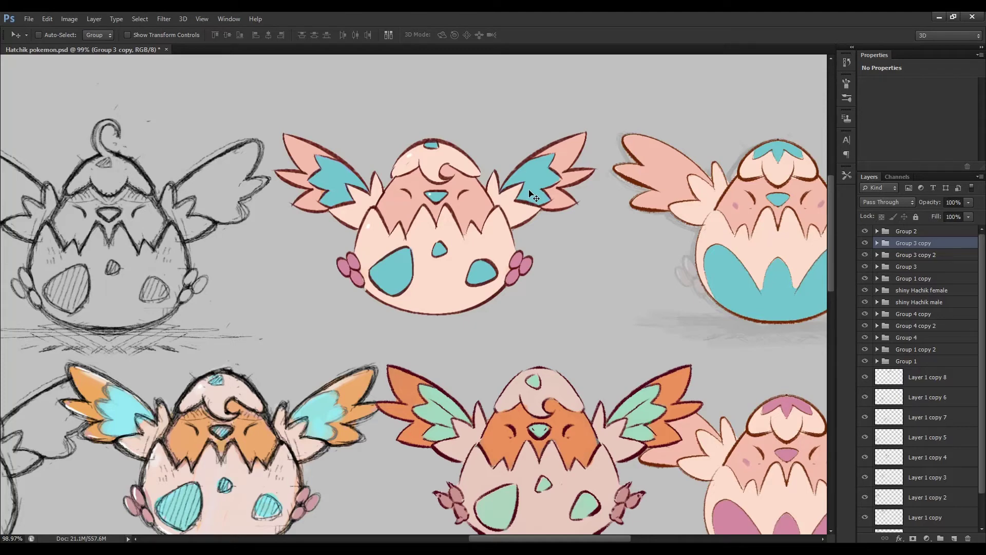
- Compare the teal-bellied design at the end of the top row with the spotted peach version beside it
scroll(483, 219, "down", 3)
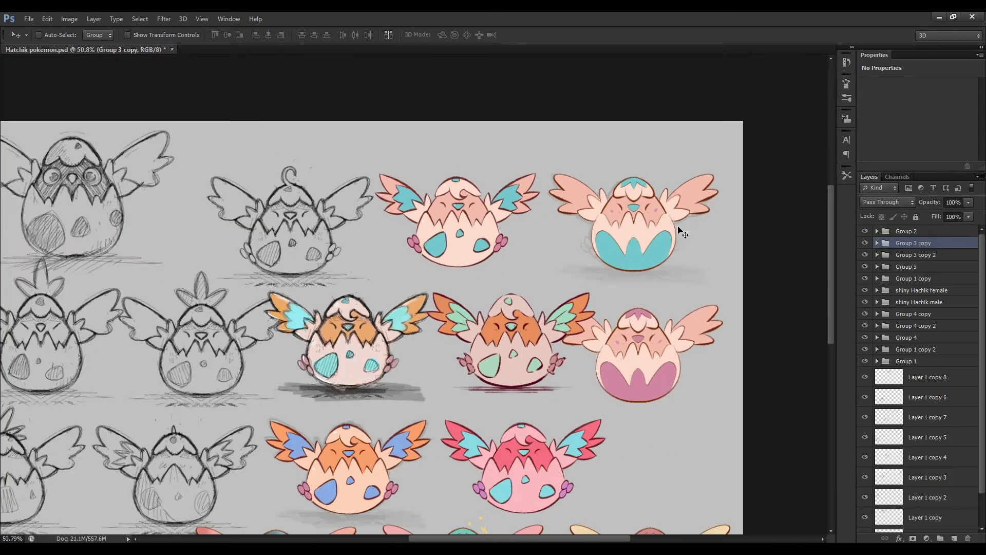
scroll(694, 222, "down", 1)
scroll(694, 221, "up", 3)
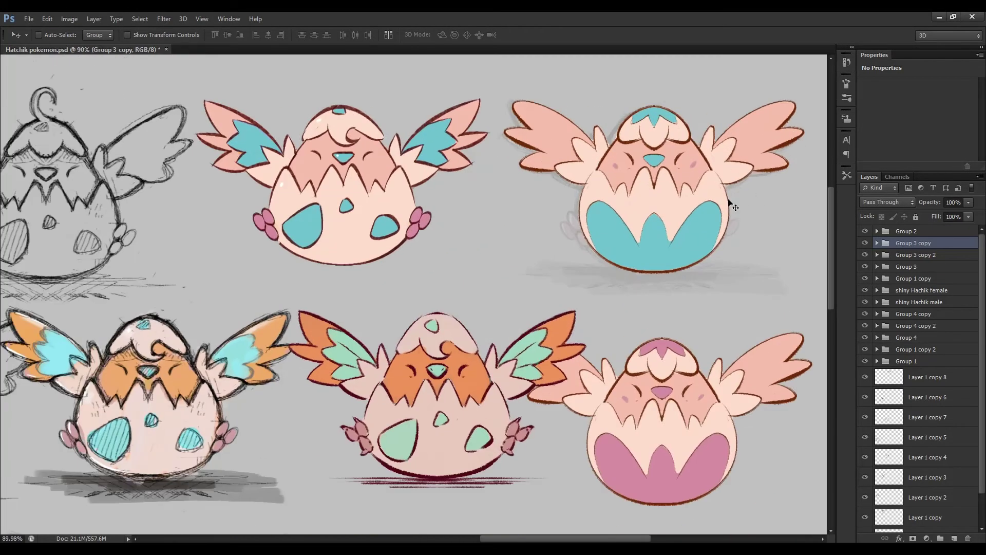
left_click_drag(833, 264, 830, 246)
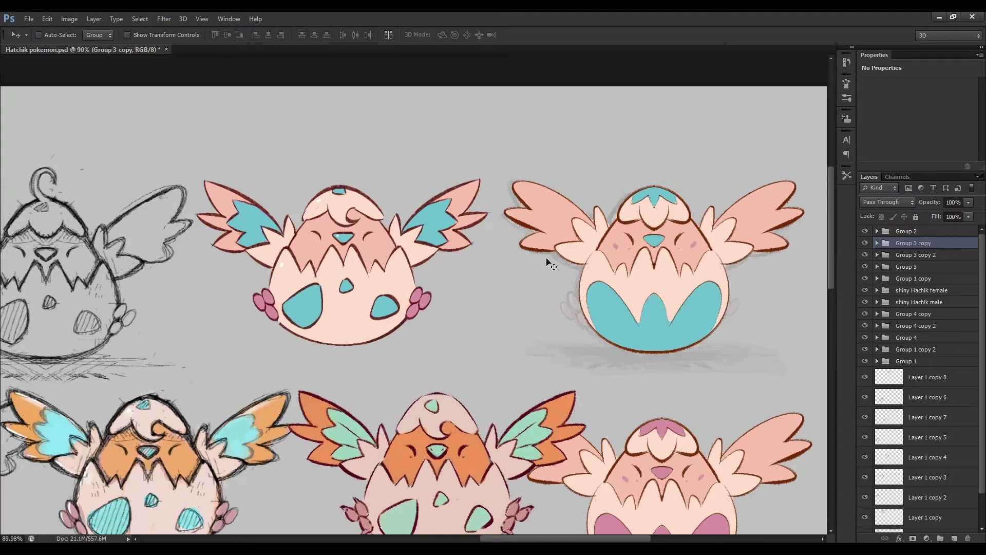
scroll(740, 205, "up", 2)
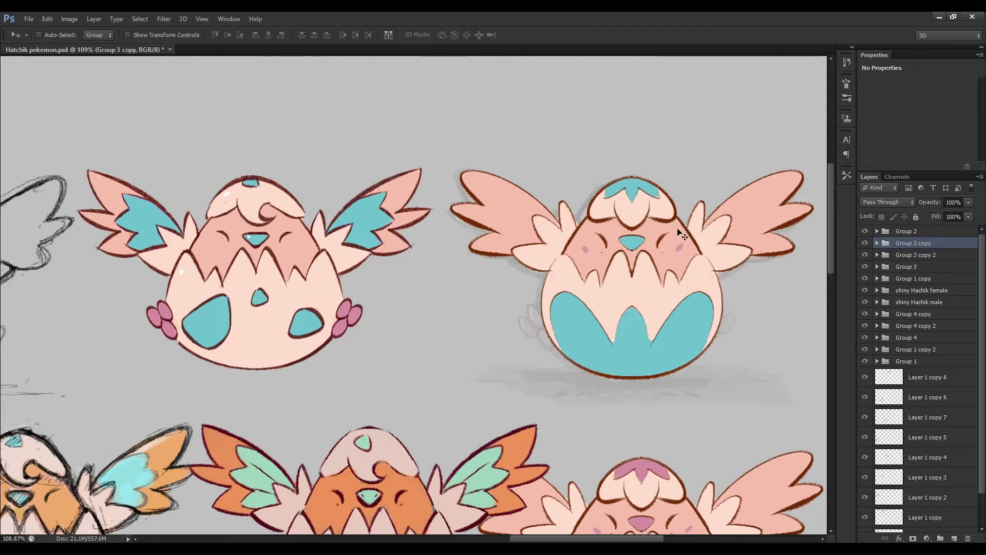
scroll(663, 238, "down", 2)
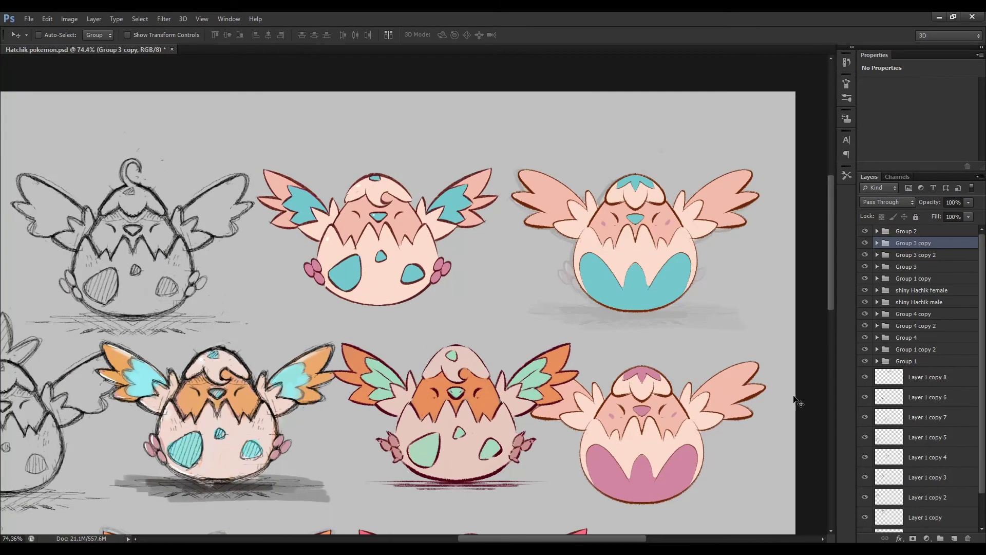
- Review the magenta-bellied variation in the second row and the three petal-marked variations in the bottom row
left_click_drag(831, 297, 832, 325)
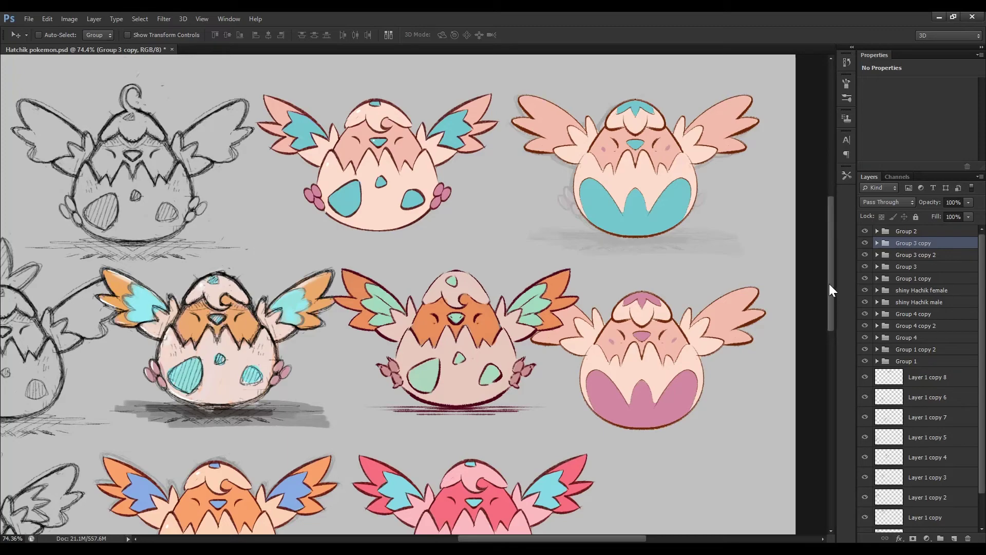
left_click_drag(828, 287, 826, 374)
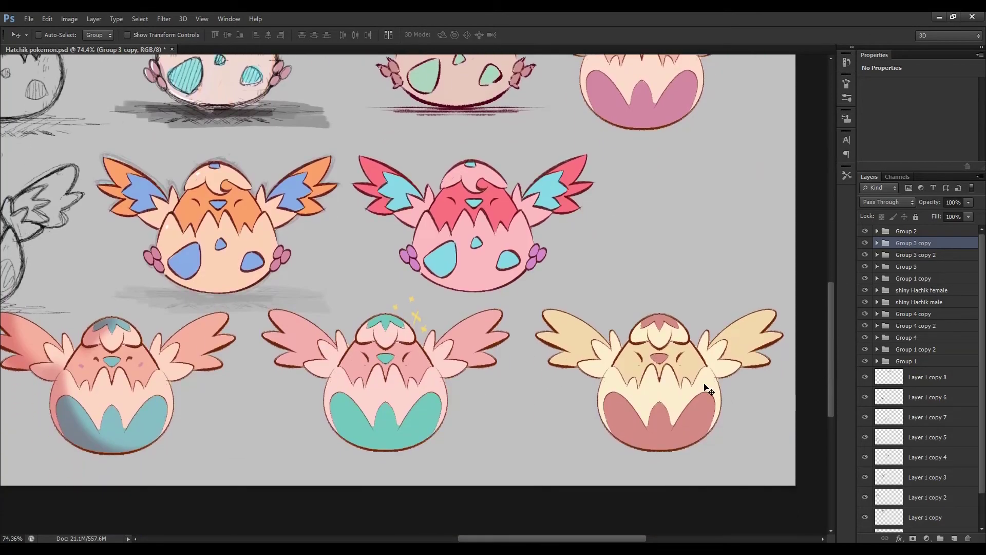
scroll(447, 408, "up", 1)
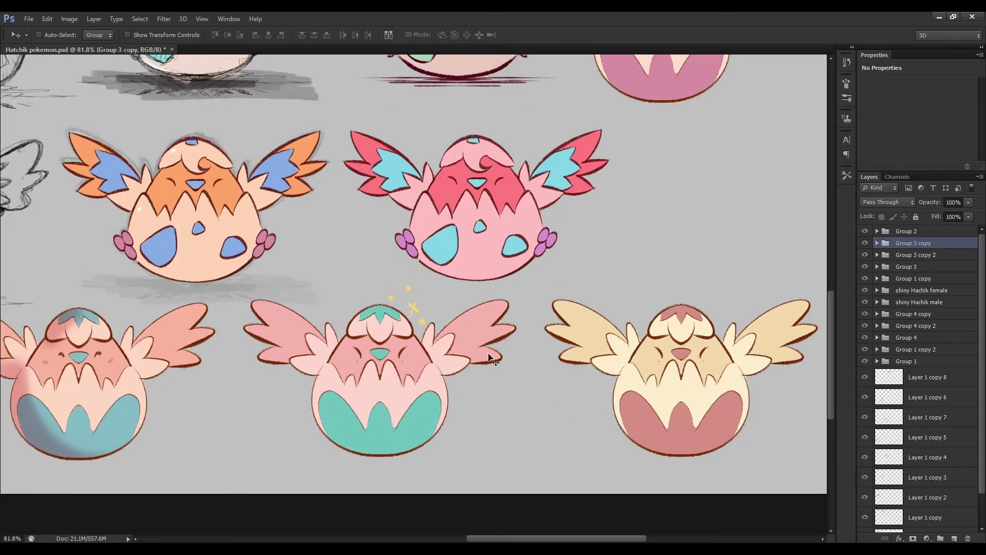
scroll(491, 360, "down", 1)
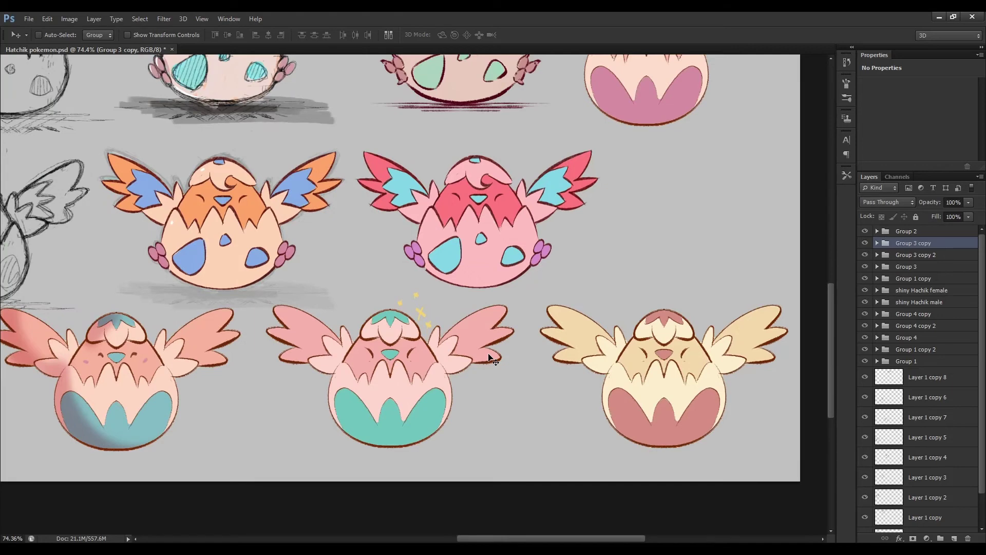
scroll(491, 359, "down", 3)
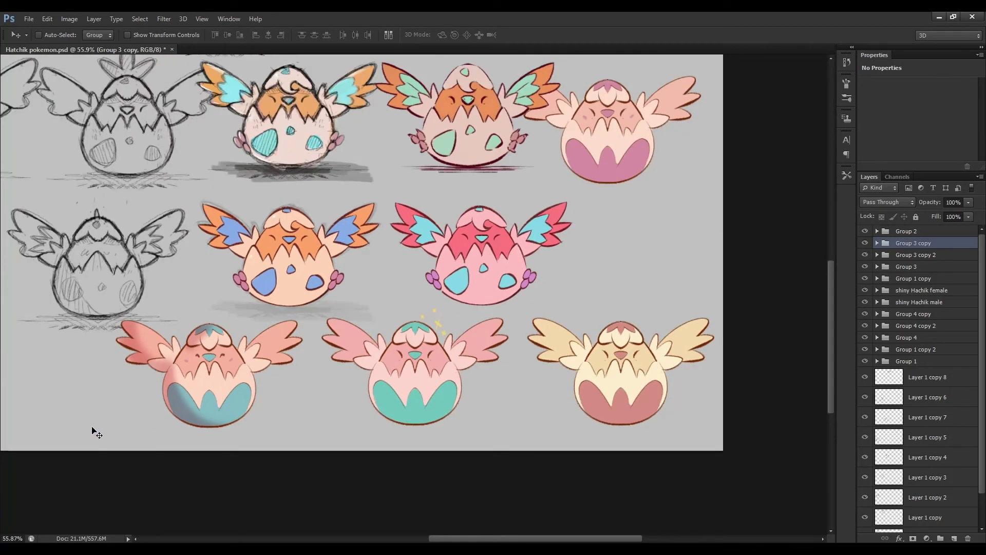
- Examine the shaded blue-bellied version in the bottom row and compare it with the sparkling teal-bellied variation
scroll(95, 432, "up", 3)
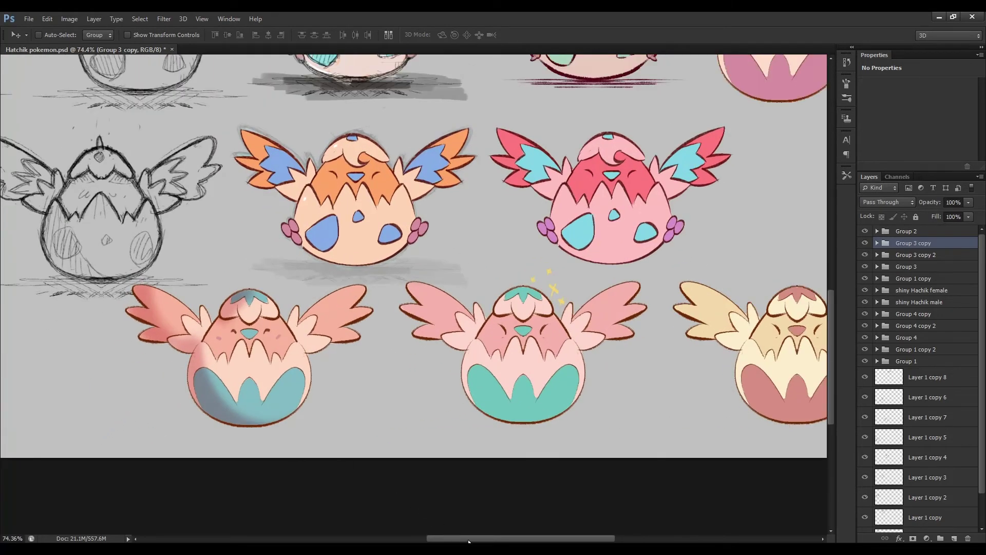
left_click_drag(469, 541, 446, 541)
scroll(468, 327, "up", 5)
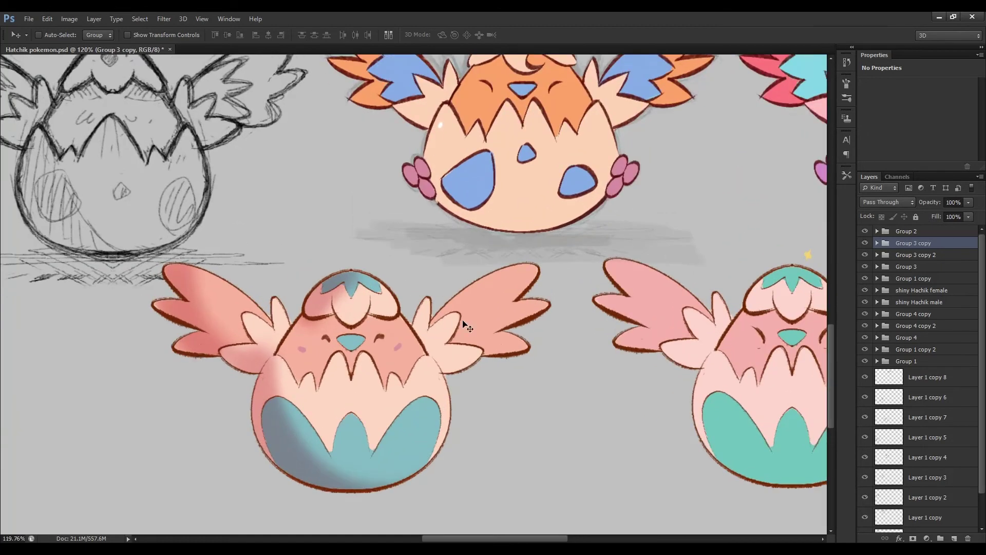
left_click_drag(505, 539, 547, 518)
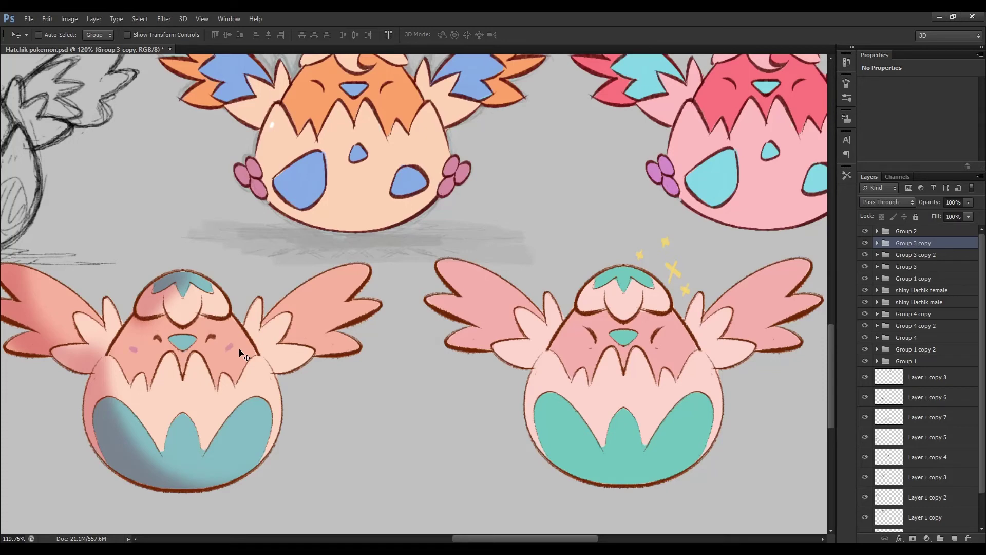
scroll(244, 355, "down", 3)
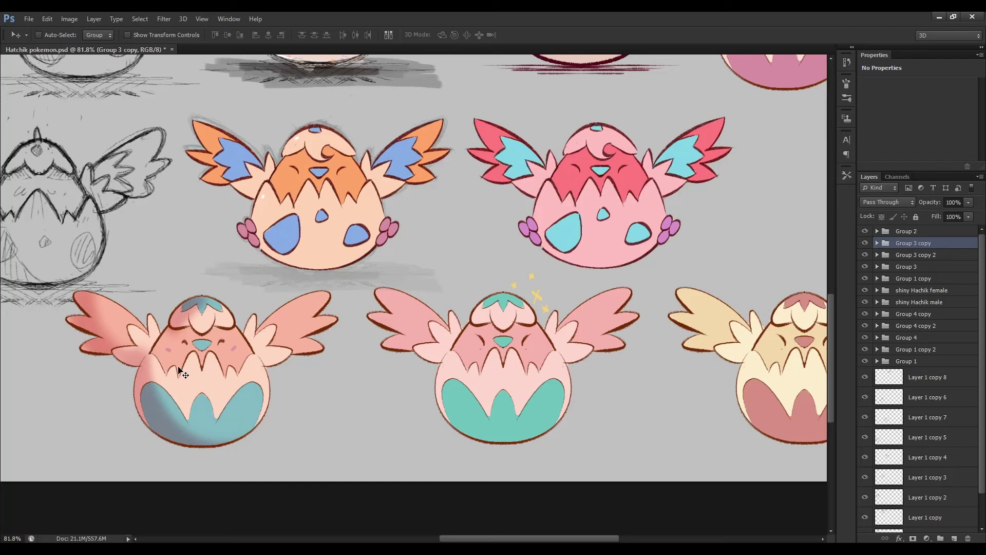
scroll(182, 373, "down", 5)
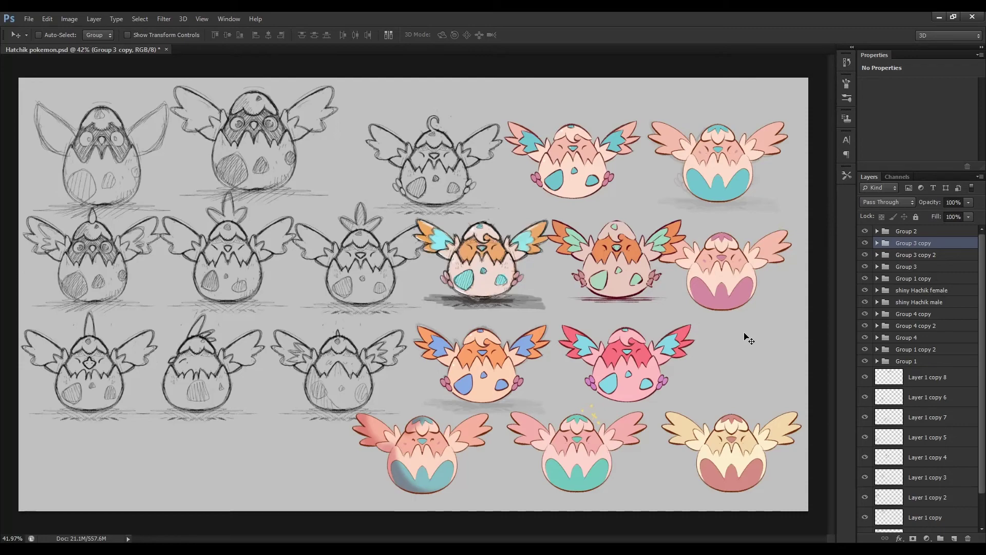
- Compare the cream-and-rose variation in the bottom row with the teal-bellied and magenta-bellied designs in the upper rows
scroll(791, 494, "up", 5)
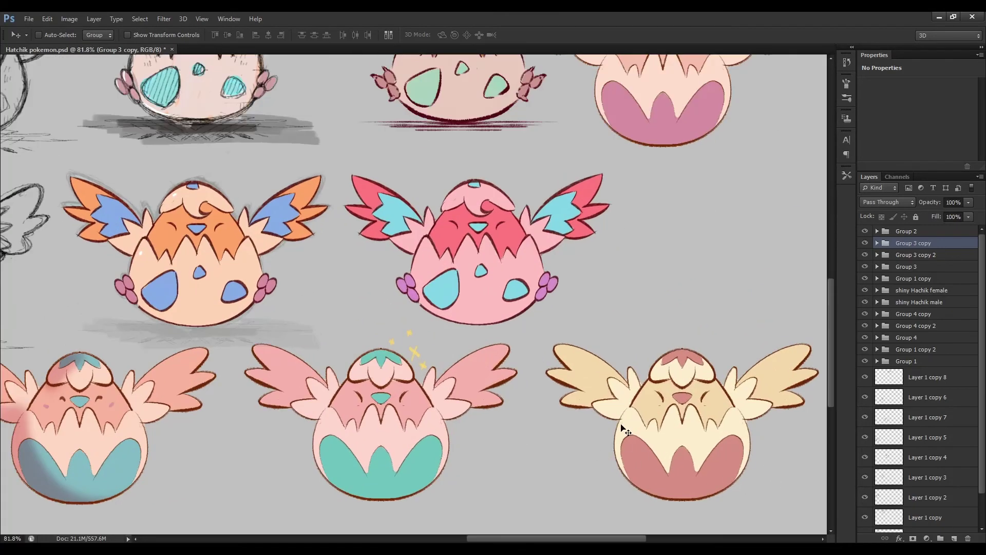
scroll(626, 430, "down", 5)
scroll(770, 155, "down", 1)
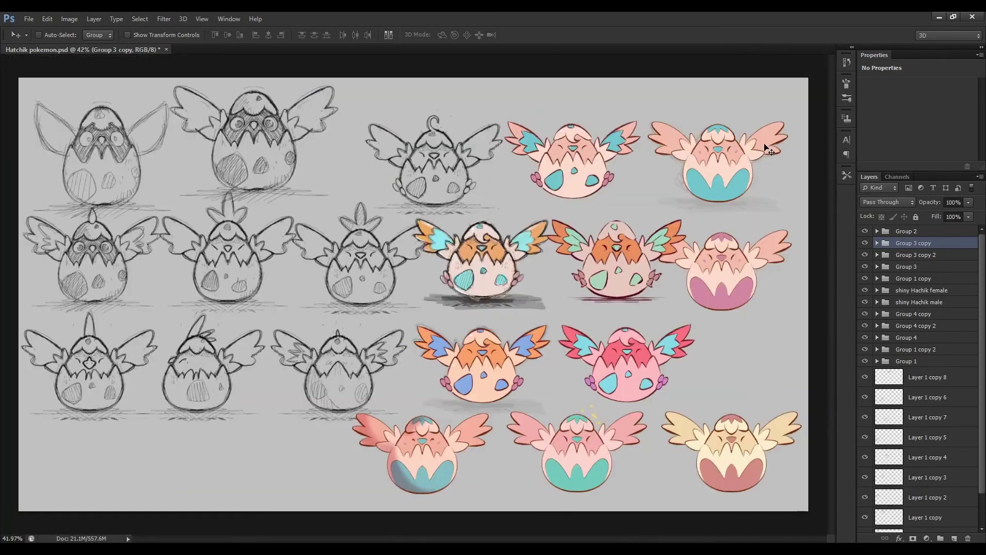
scroll(797, 142, "up", 2)
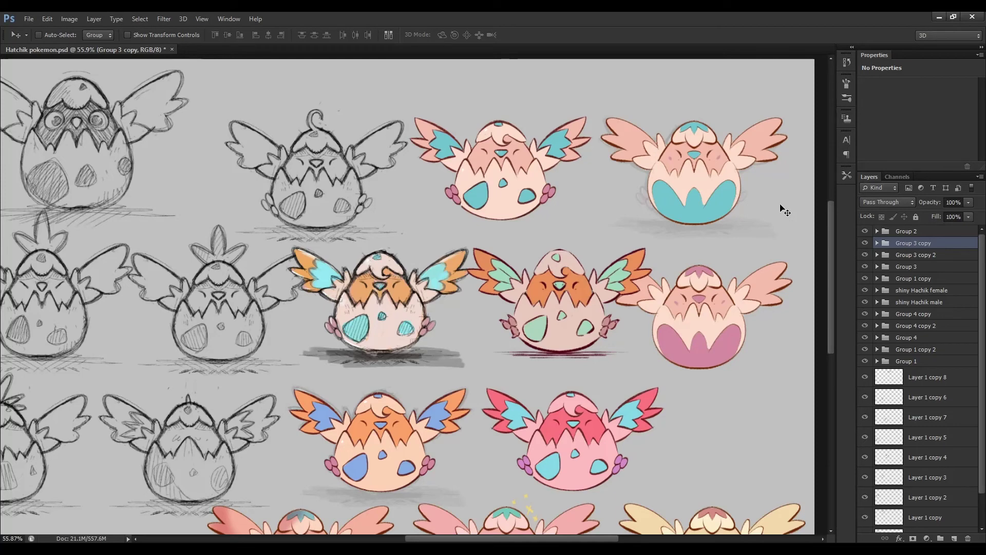
scroll(786, 211, "down", 3)
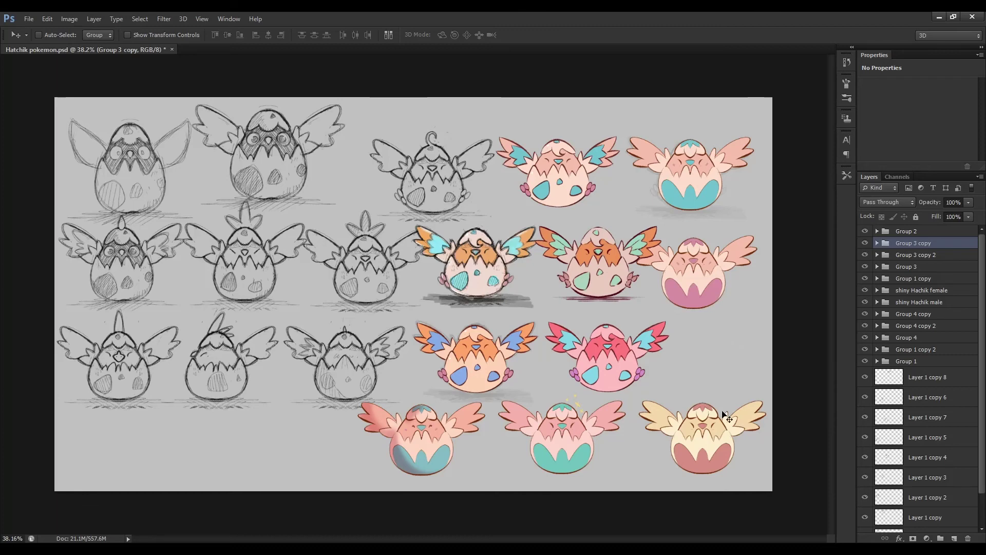
scroll(727, 411, "up", 1)
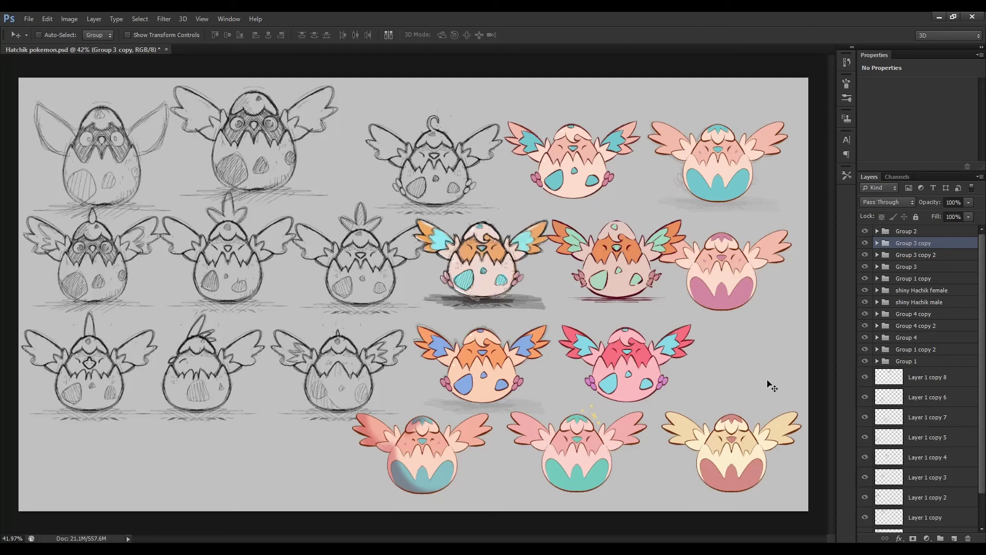
- Inspect the three bottom-row colour variations side by side, then view the whole design sheet
scroll(668, 459, "up", 3)
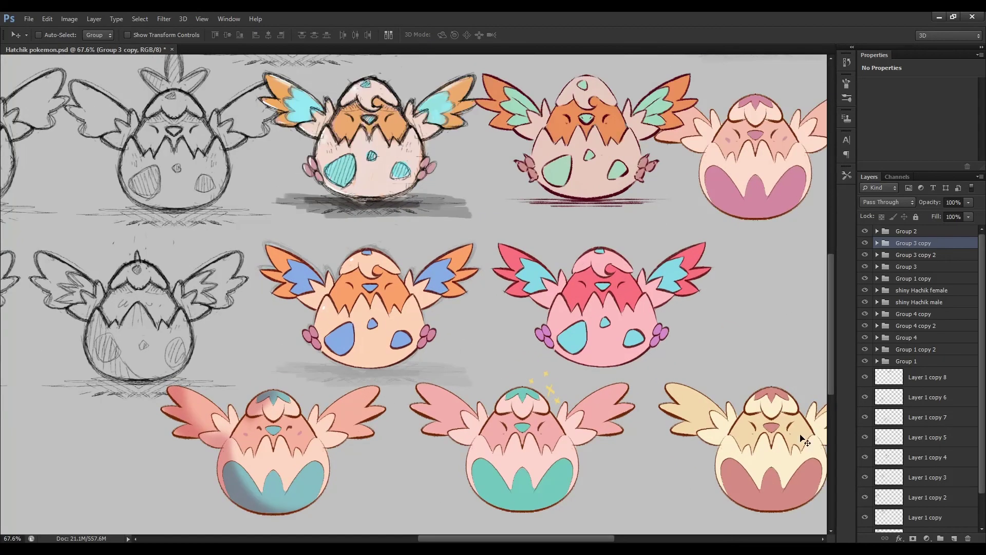
scroll(654, 506, "down", 3)
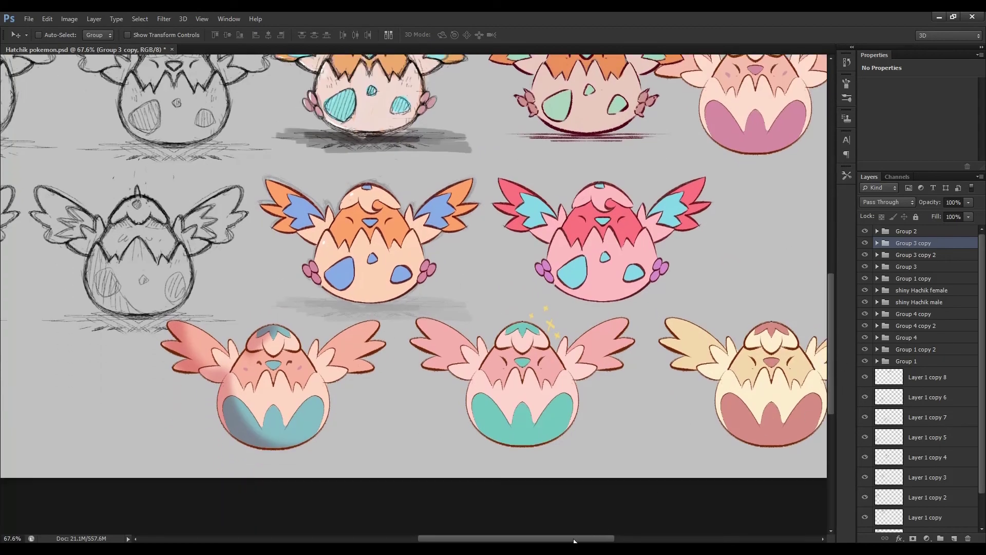
left_click_drag(576, 539, 601, 539)
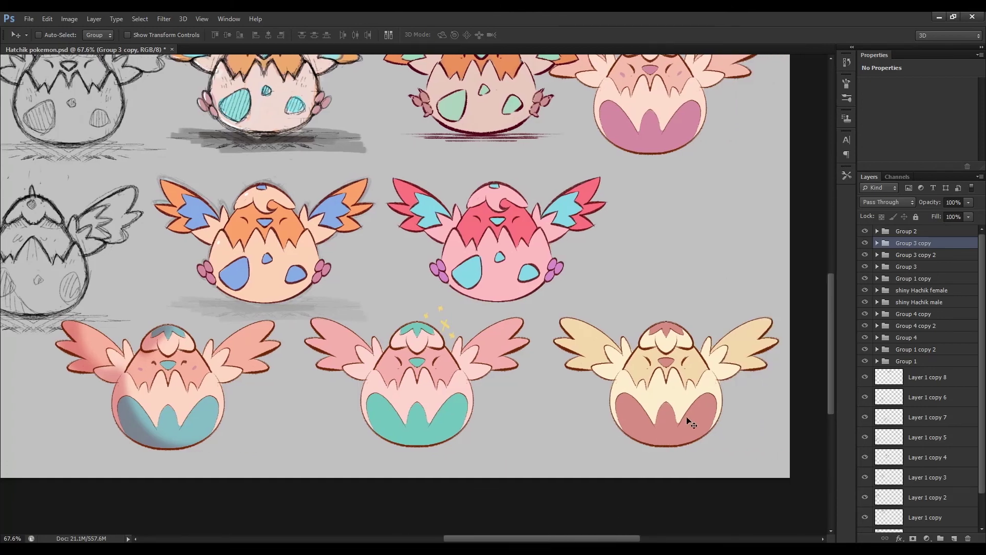
left_click_drag(832, 366, 835, 359)
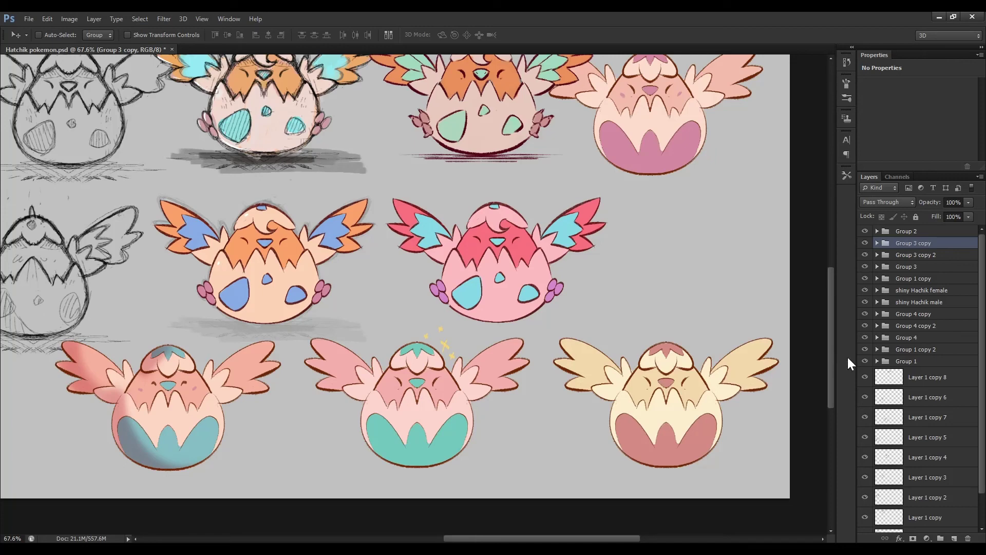
scroll(711, 309, "down", 3)
scroll(756, 310, "up", 1)
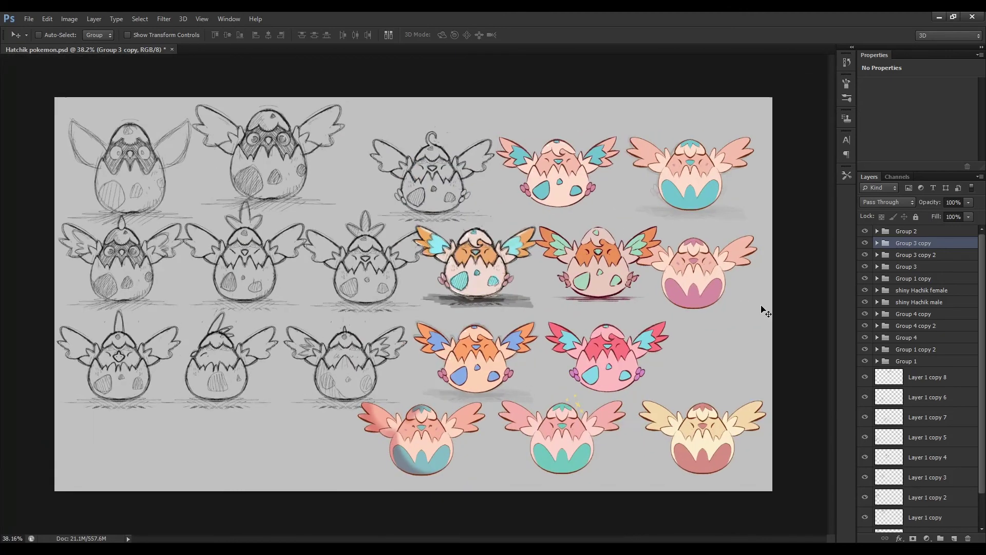